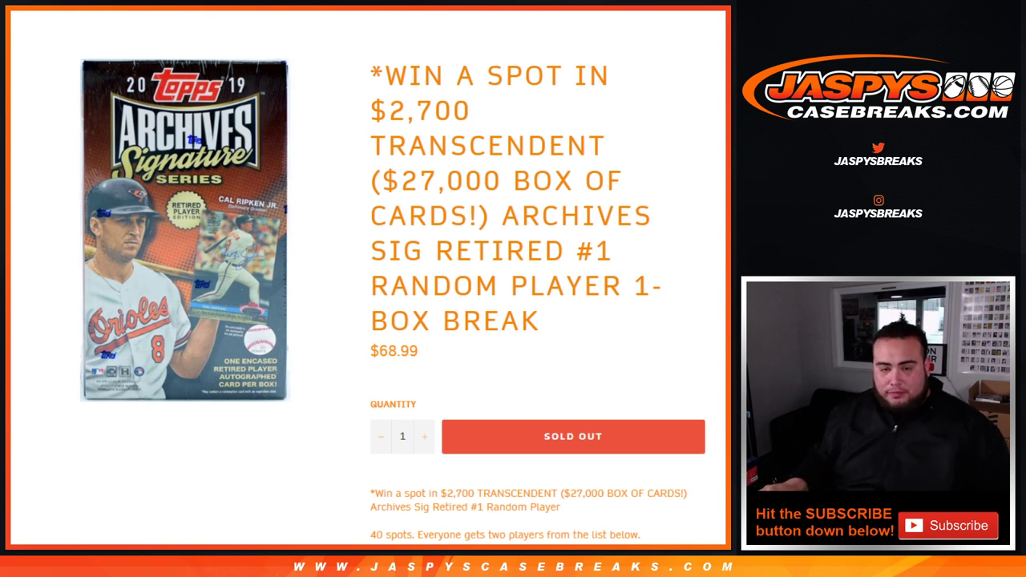
# Step: Review the break rules, highlighting the take-all-40-names rule and the free spot prize sentence
pyautogui.scroll(-2, 369, 280)
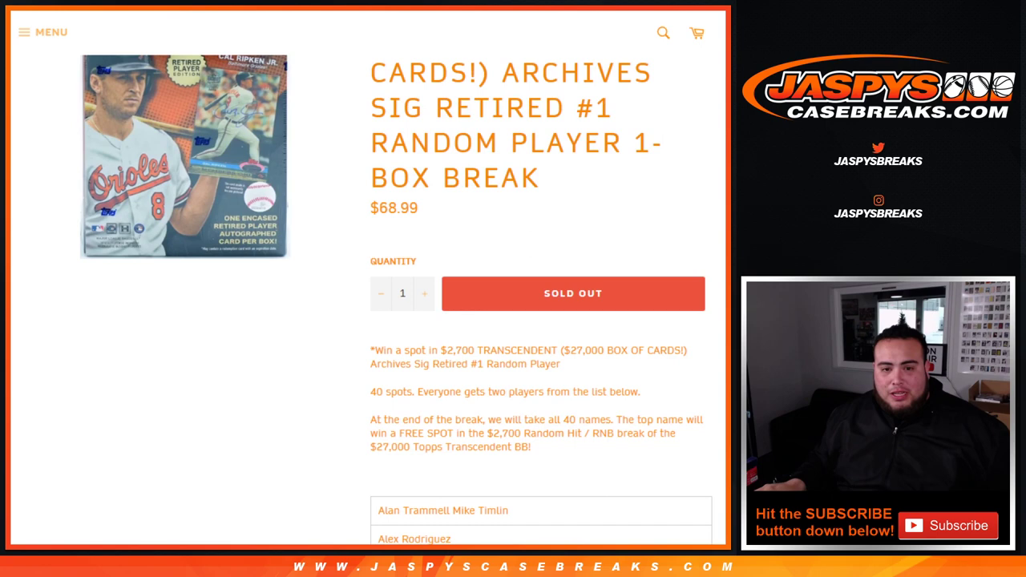
pyautogui.moveTo(370, 391); pyautogui.dragTo(642, 391)
pyautogui.scroll(-3, 643, 391)
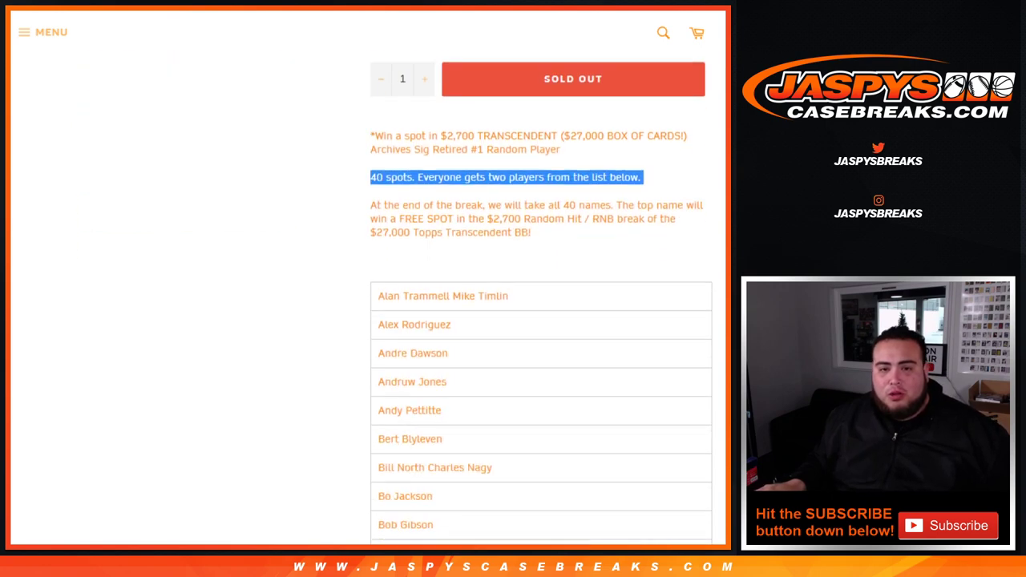
pyautogui.scroll(-10, 541, 304)
pyautogui.scroll(5, 541, 304)
pyautogui.scroll(10, 541, 305)
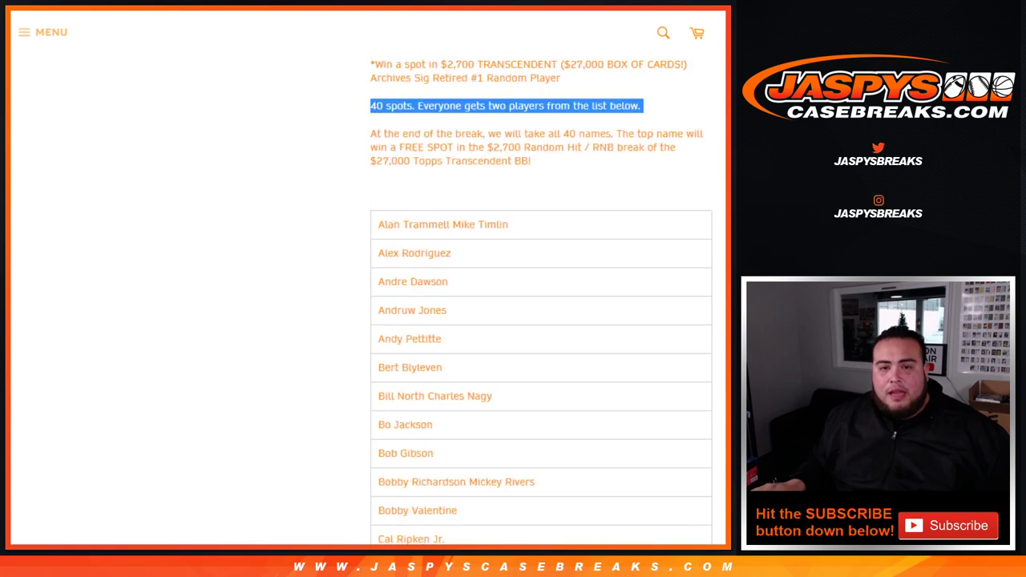
pyautogui.scroll(-2, 541, 304)
pyautogui.scroll(1, 541, 304)
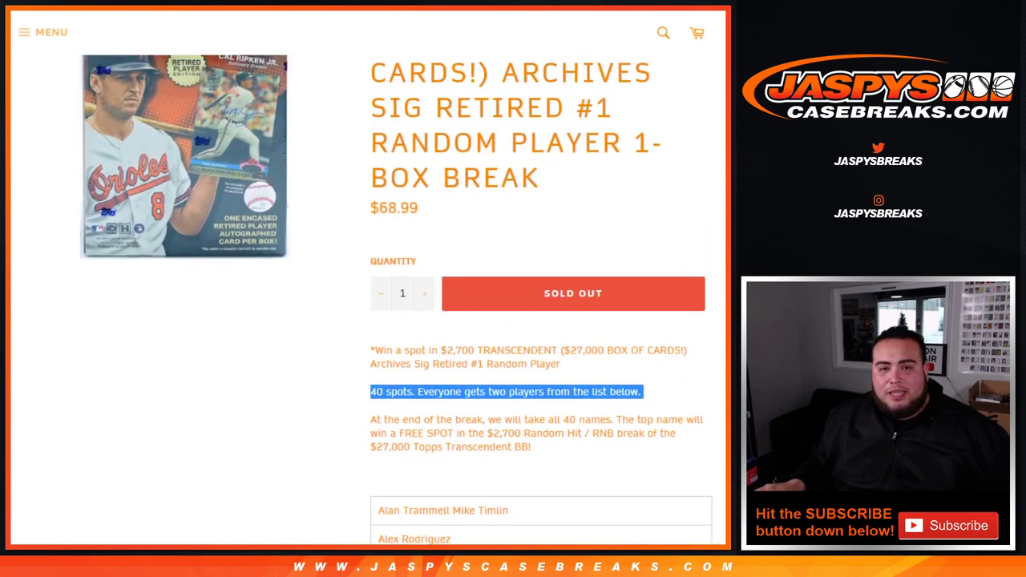
pyautogui.scroll(-3, 541, 305)
pyautogui.scroll(3, 541, 305)
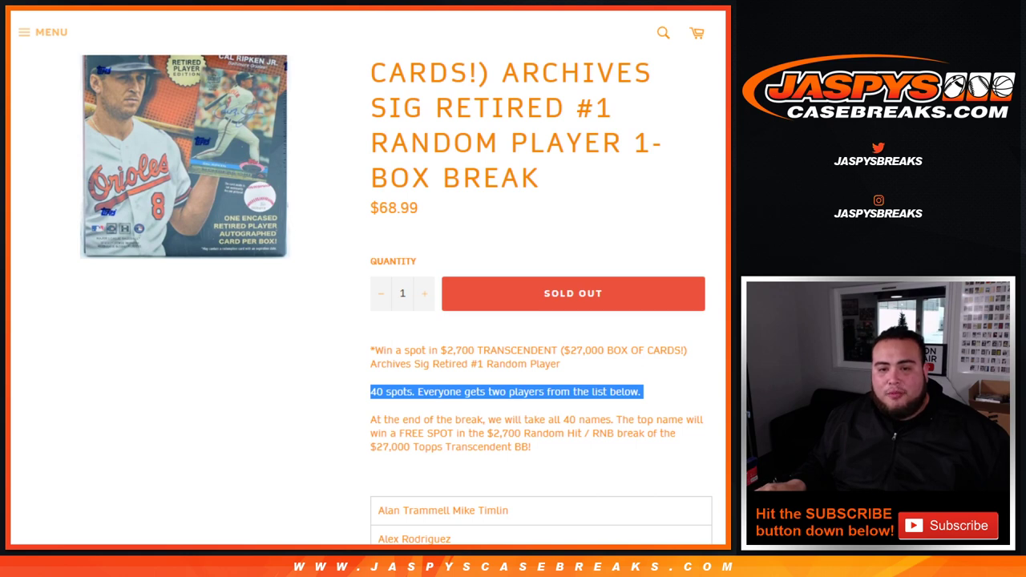
pyautogui.moveTo(487, 419)
pyautogui.mouseDown()
pyautogui.moveTo(698, 419)
pyautogui.moveTo(676, 433)
pyautogui.mouseUp()
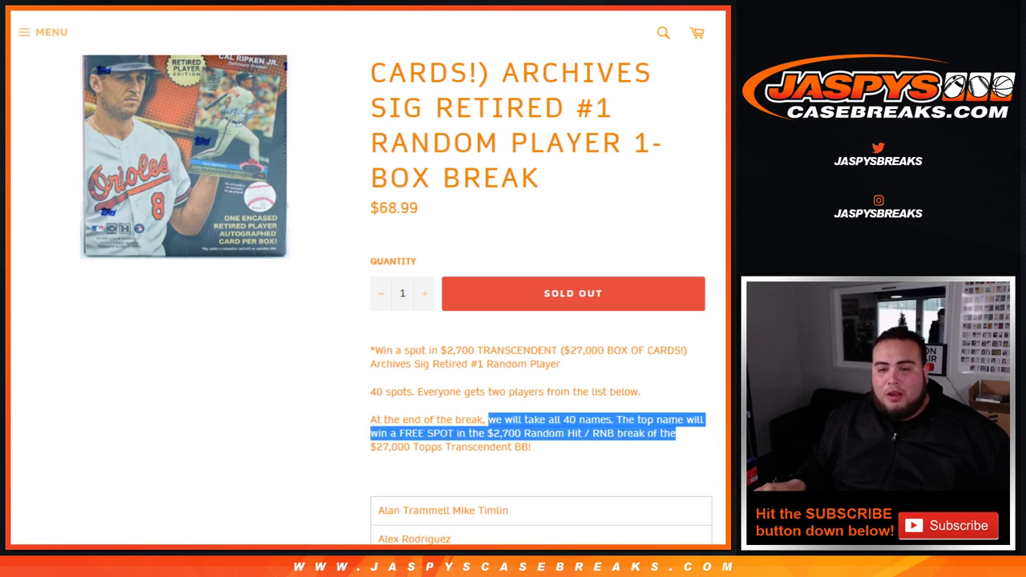
pyautogui.moveTo(676, 433); pyautogui.dragTo(530, 446)
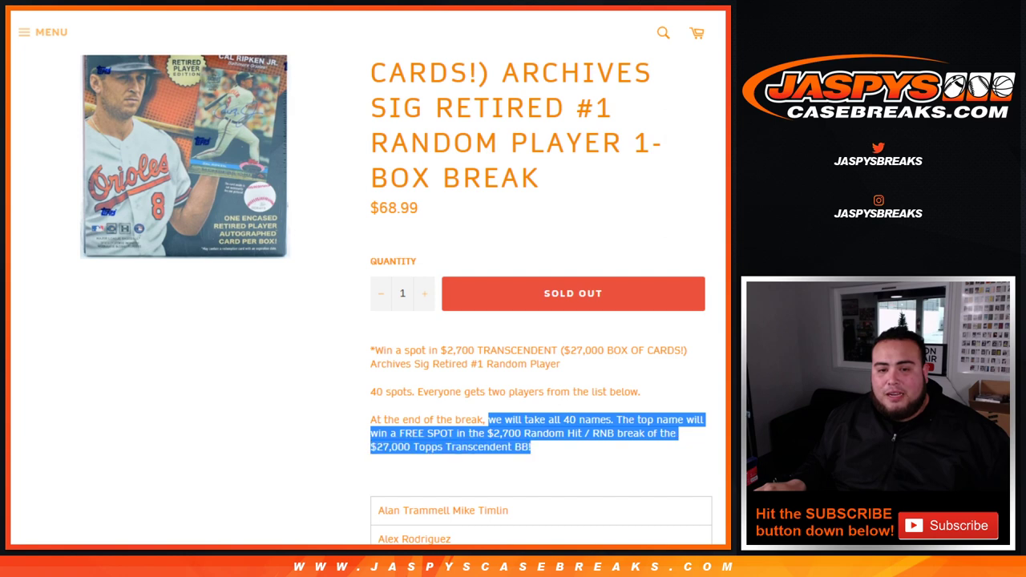
pyautogui.click(531, 446)
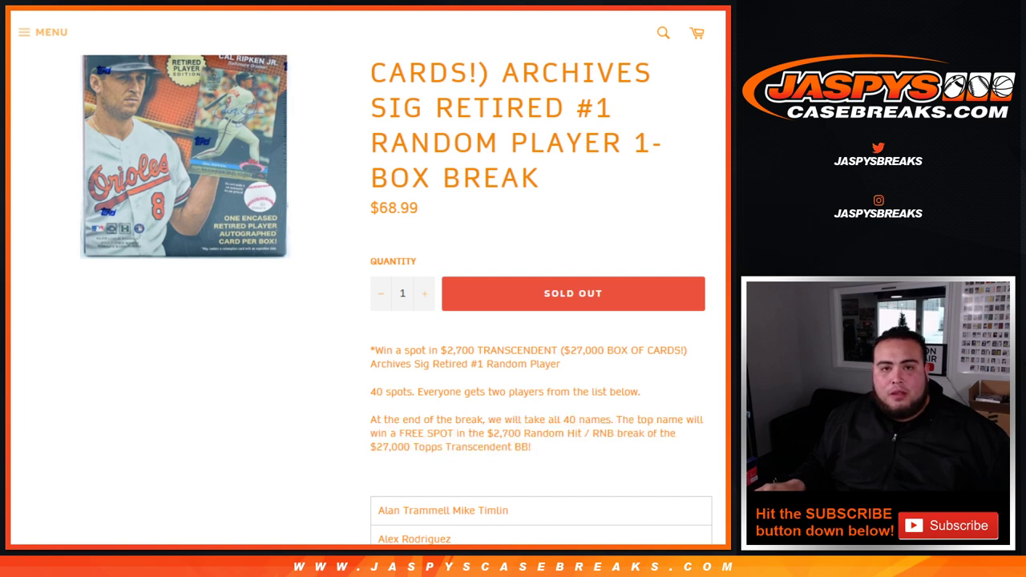
# Step: Open a blank RANDOM.ORG List Randomizer and paste the break's names into its list box
pyautogui.hotkey('ctrl', 'Tab')
pyautogui.moveTo(99, 39)
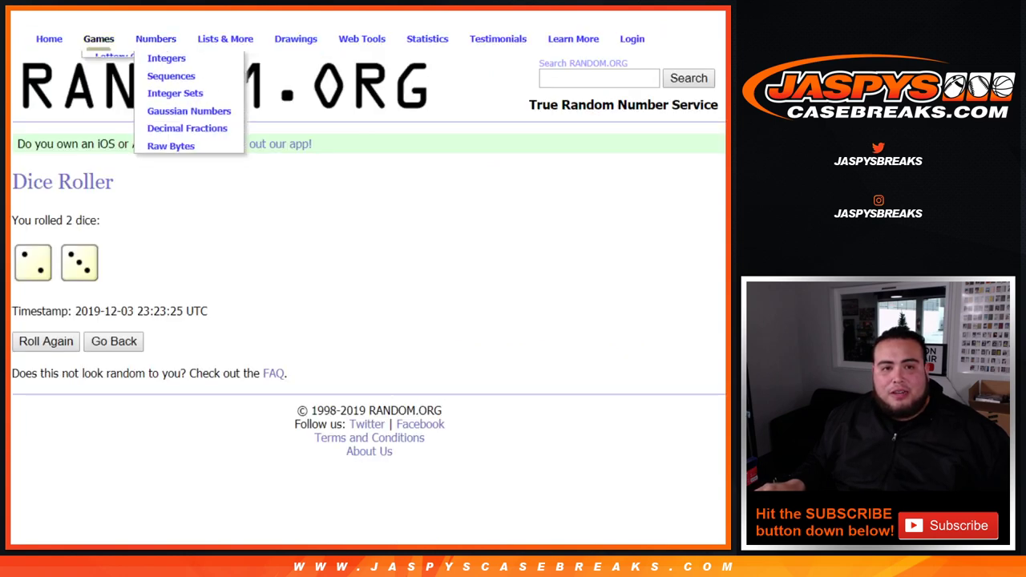
pyautogui.hotkey('ctrl', 'Tab')
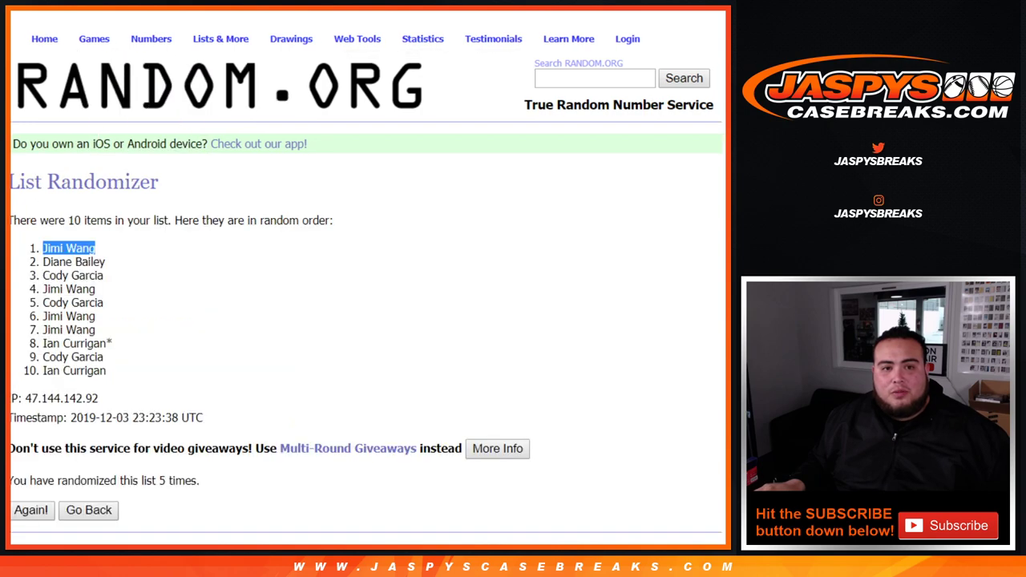
pyautogui.moveTo(220, 39)
pyautogui.click(240, 58)
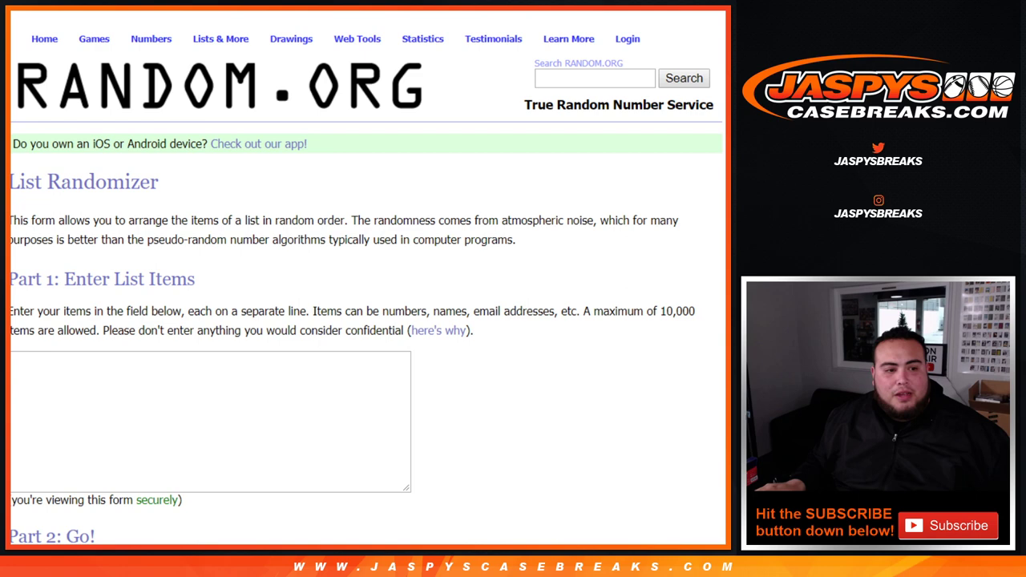
pyautogui.click(210, 420)
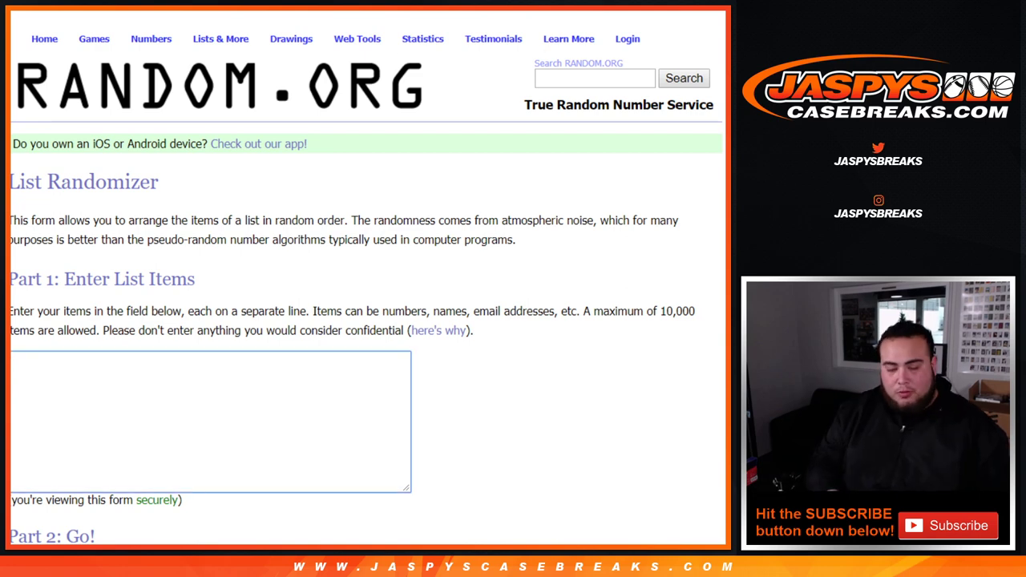
pyautogui.hotkey('ctrl', 'v')
pyautogui.scroll(10, 210, 421)
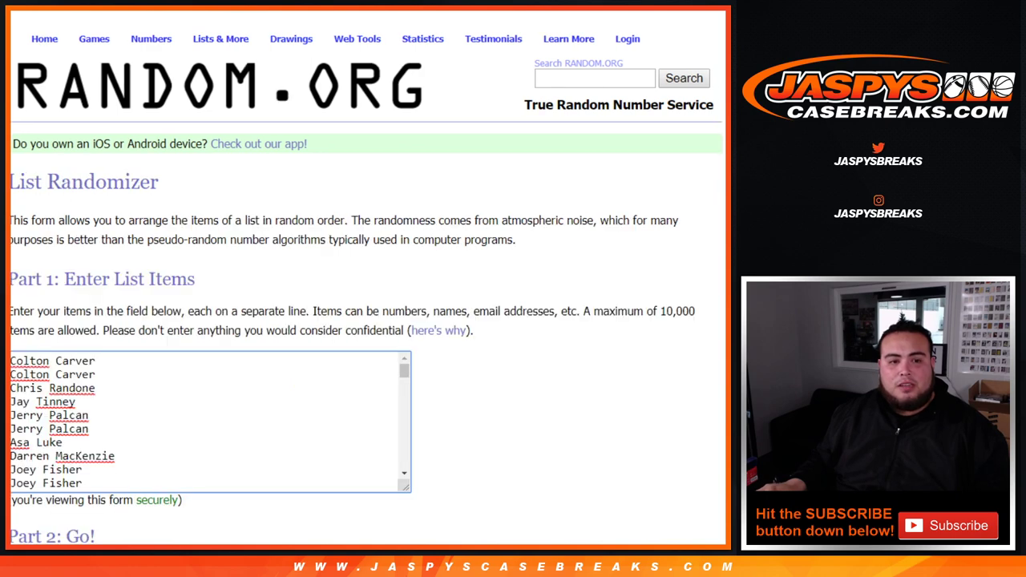
pyautogui.scroll(-15, 209, 421)
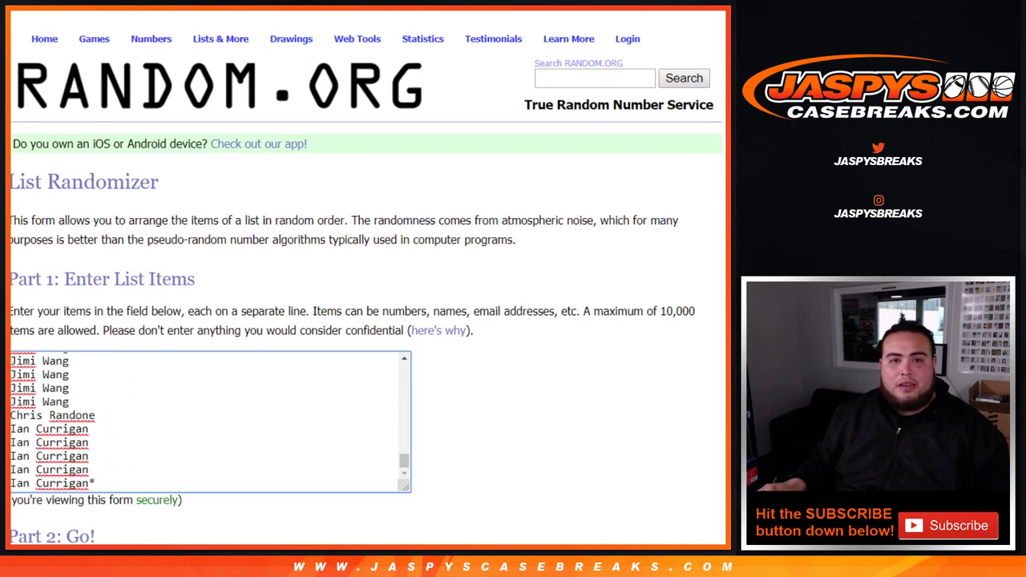
pyautogui.scroll(15, 210, 422)
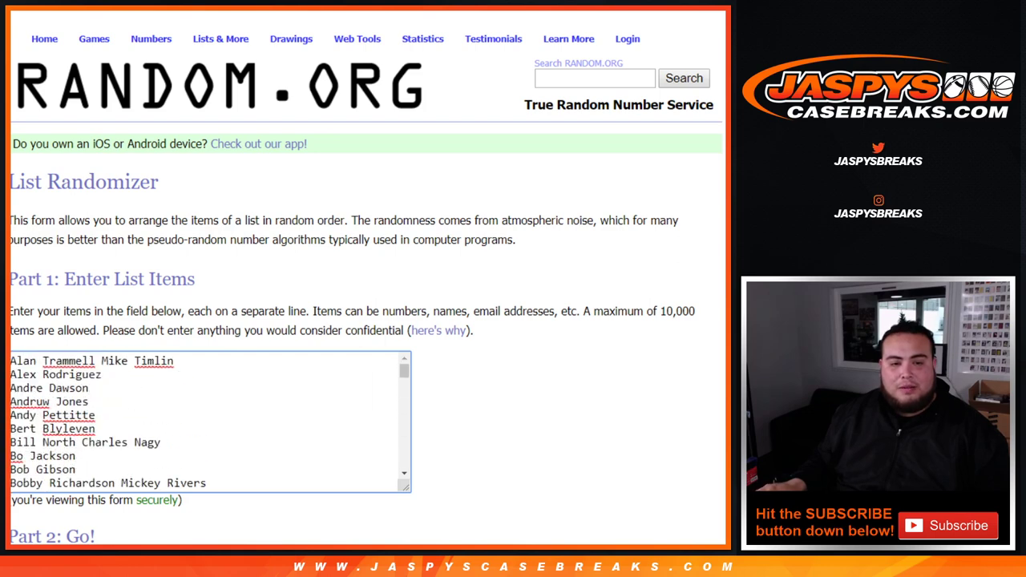
pyautogui.scroll(-5, 210, 421)
pyautogui.scroll(-10, 210, 421)
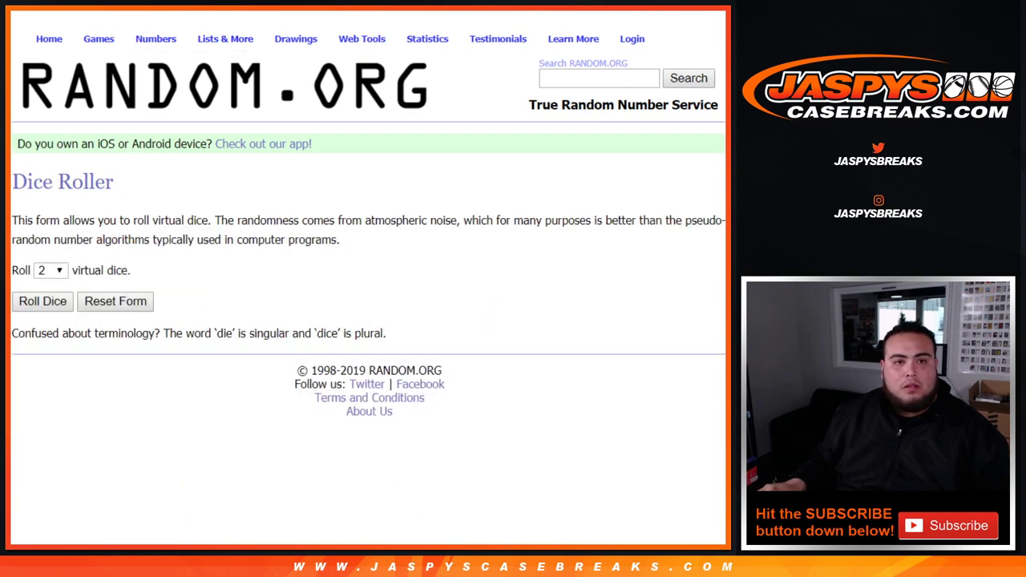
# Step: Roll the two virtual dice, which come up 4 and 1
pyautogui.click(43, 300)
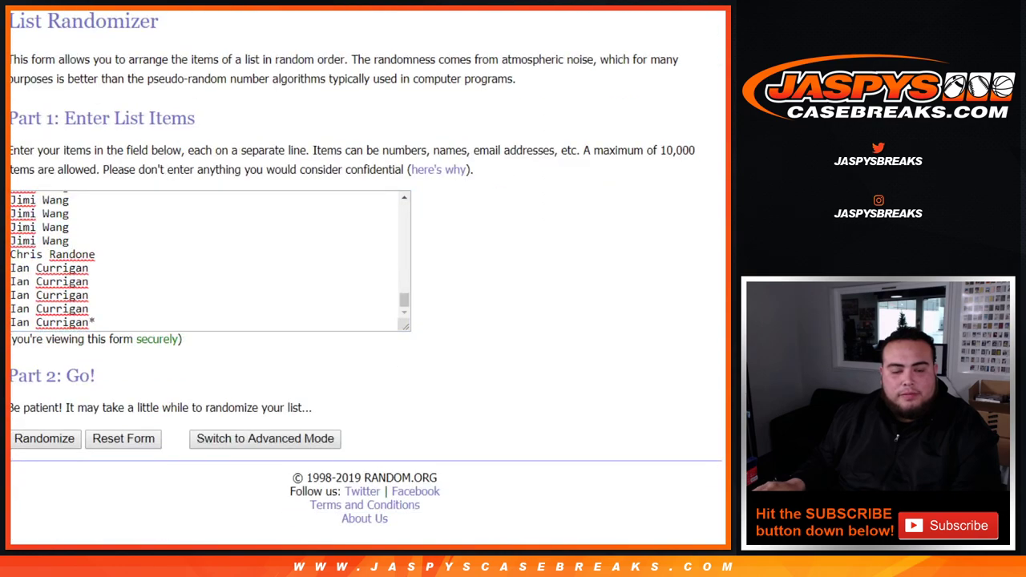
pyautogui.scroll(-15, 365, 277)
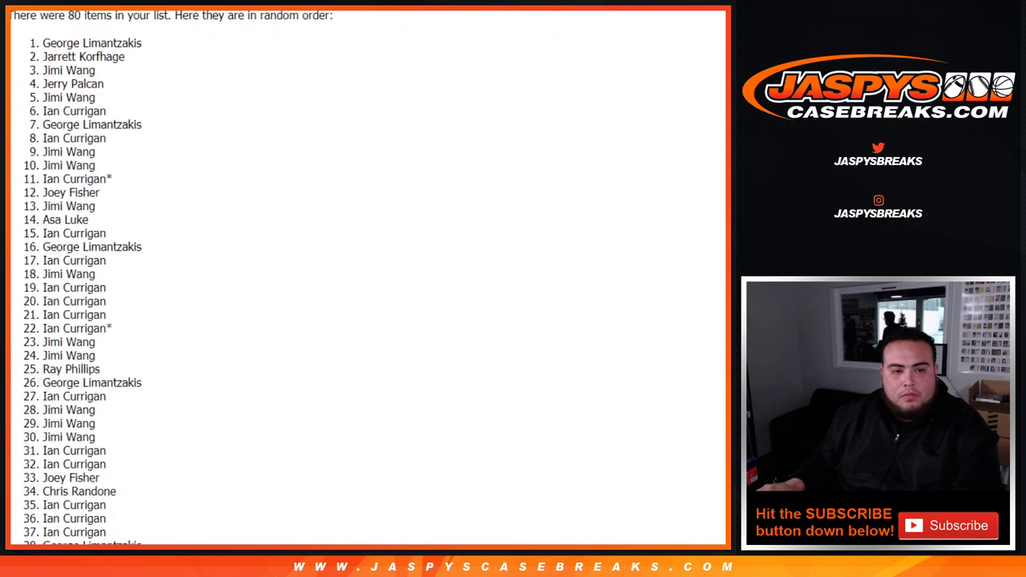
pyautogui.scroll(15, 365, 276)
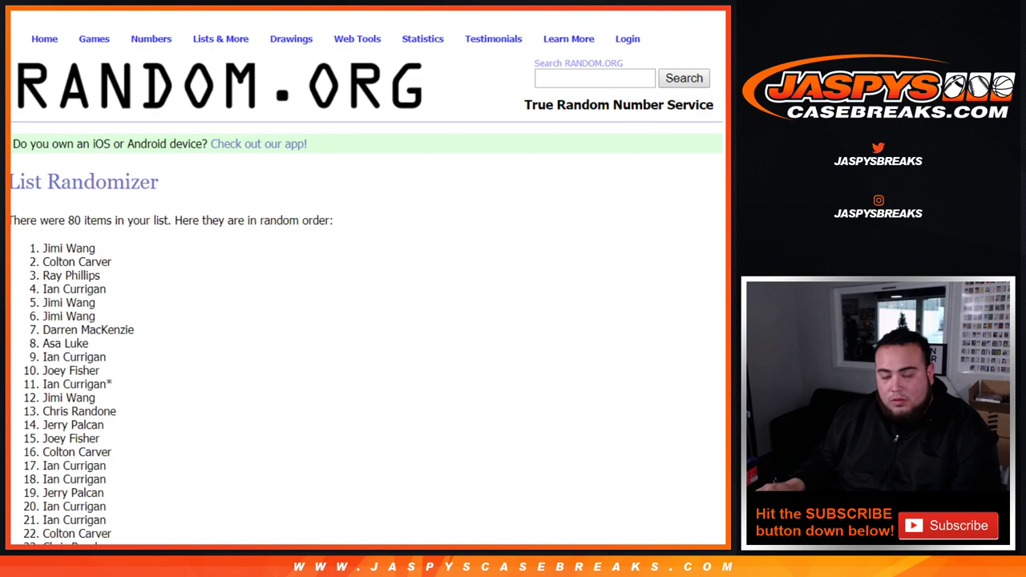
pyautogui.scroll(-15, 365, 276)
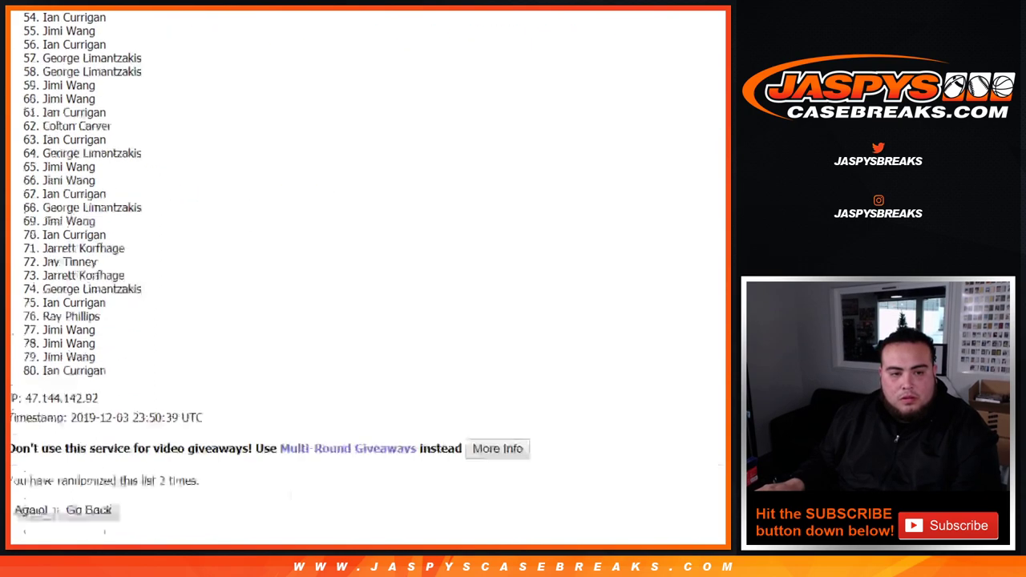
# Step: Randomize the name list until the count reads 5 times, then select all 80 shuffled names
pyautogui.click(30, 438)
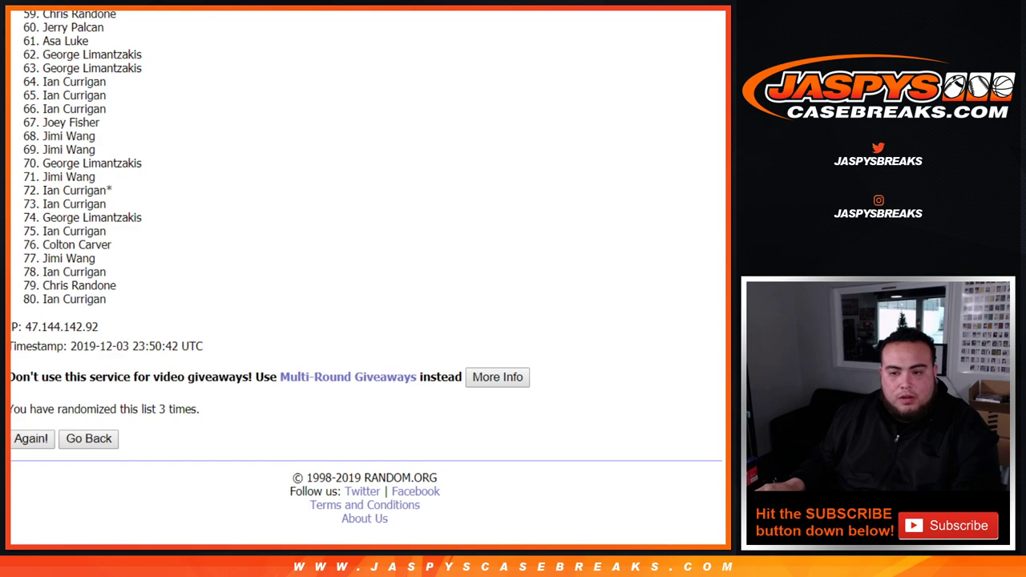
pyautogui.click(30, 438)
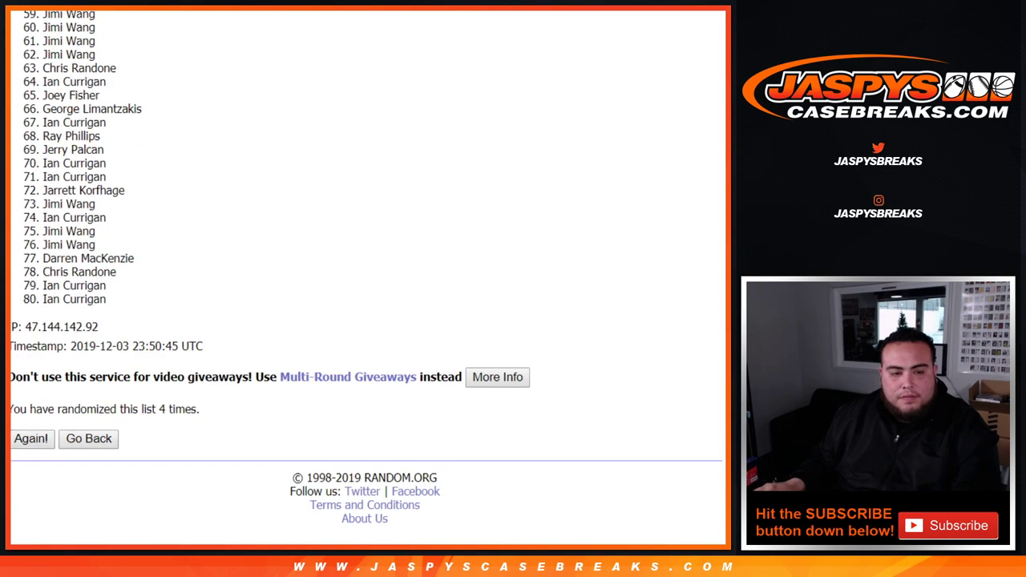
pyautogui.click(31, 438)
pyautogui.doubleClick(182, 409)
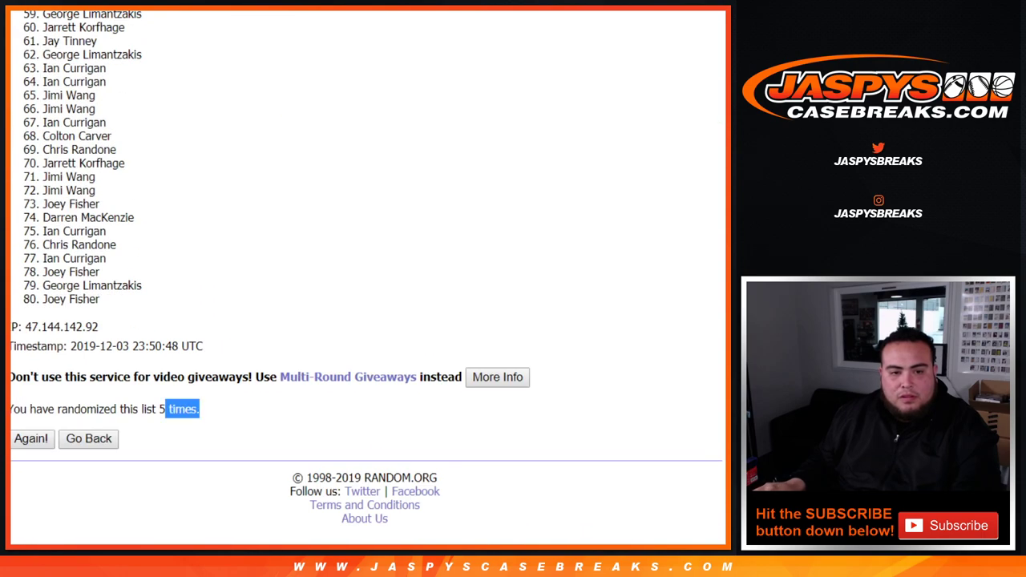
pyautogui.hotkey('ctrl', 'Tab')
pyautogui.hotkey('ctrl', 'Tab')
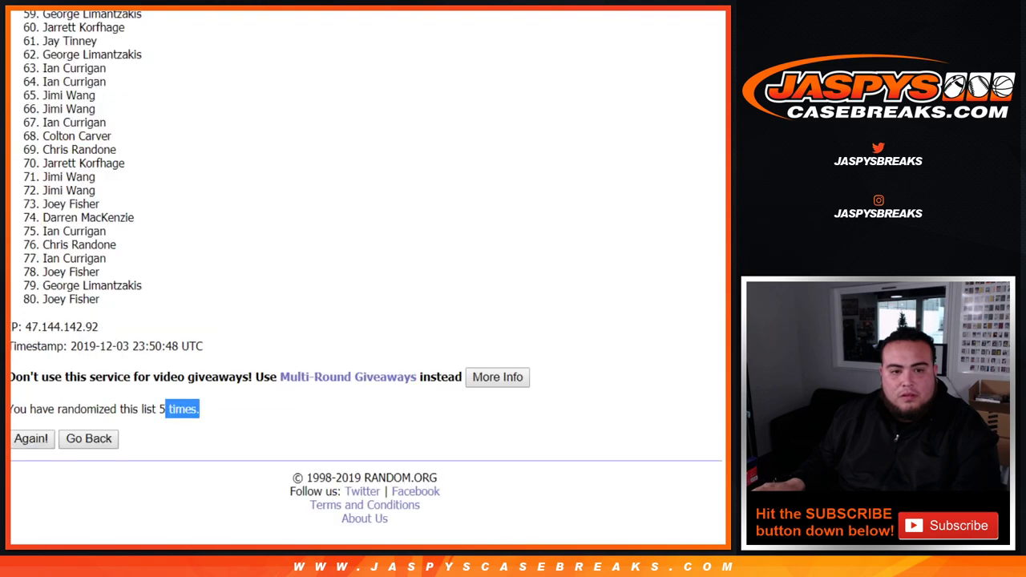
pyautogui.press('Home')
pyautogui.moveTo(43, 248)
pyautogui.mouseDown()
pyautogui.moveTo(105, 250)
pyautogui.moveTo(98, 326)
pyautogui.moveTo(99, 298)
pyautogui.mouseUp()
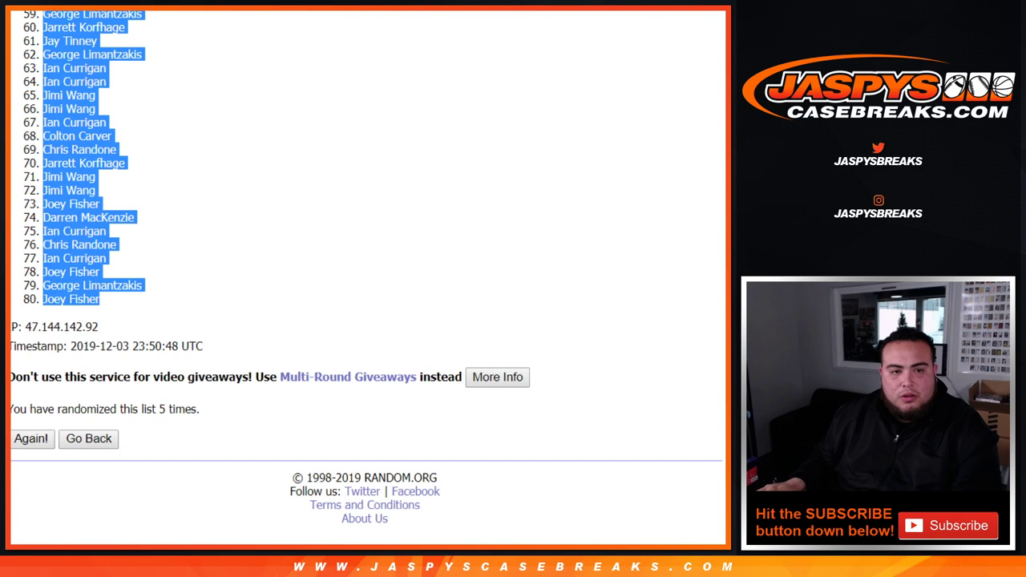
# Step: Paste the copied customer names into column A of the break sheet, then return to the randomizer form
pyautogui.hotkey('ctrl', 'c')
pyautogui.hotkey('ctrl', 'Tab')
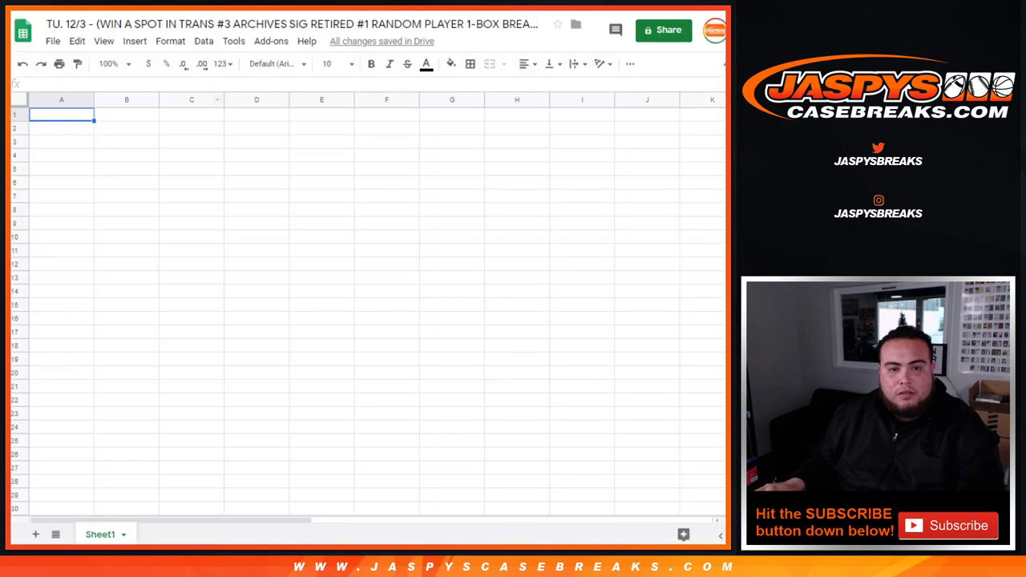
pyautogui.hotkey('ctrl', 'v')
pyautogui.hotkey('ctrl', 'Tab')
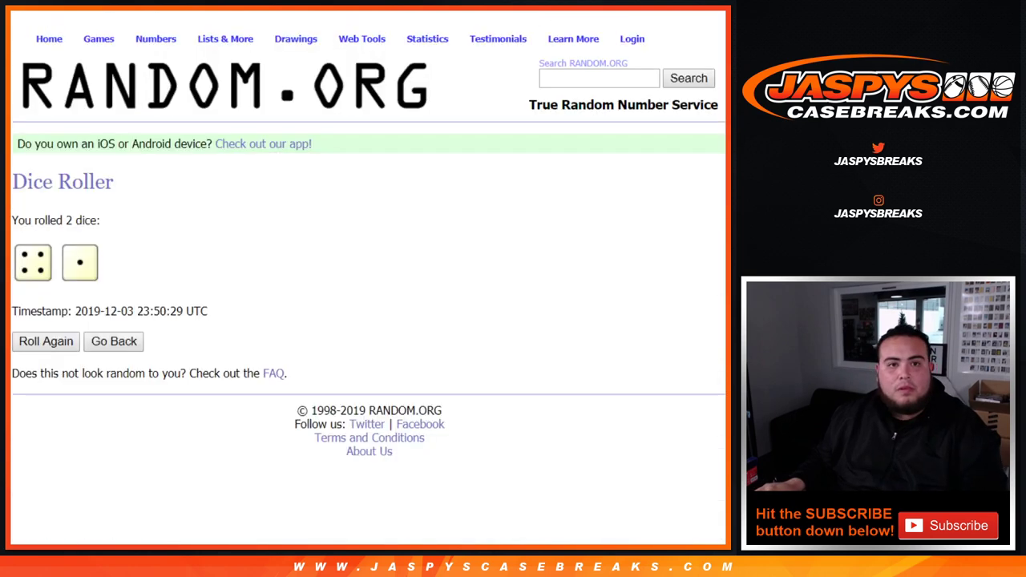
pyautogui.hotkey('ctrl', 'Tab')
pyautogui.hotkey('alt', 'Left')
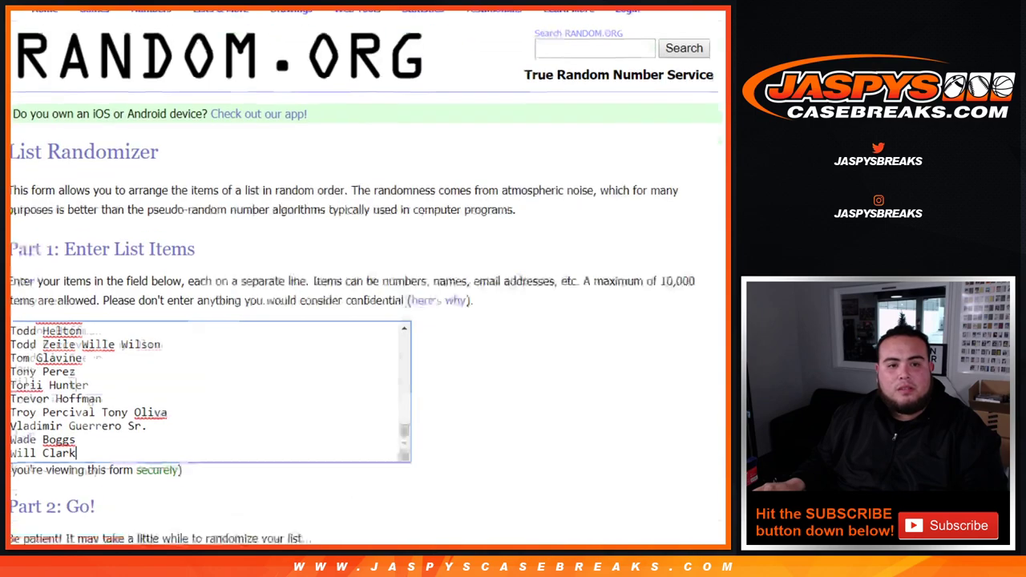
# Step: Randomize the 80-name player list five times and select the full final order
pyautogui.click(44, 438)
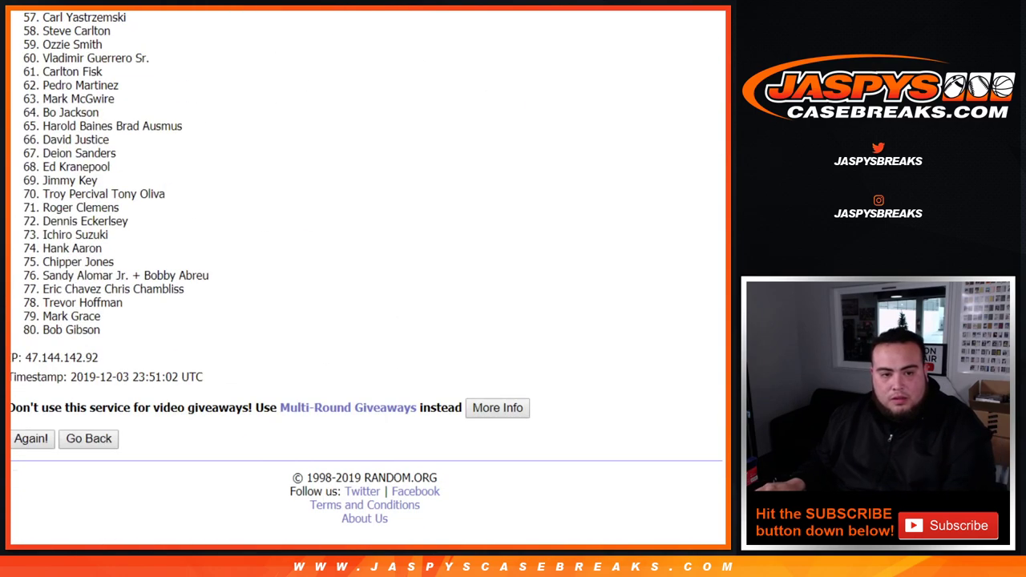
pyautogui.click(31, 438)
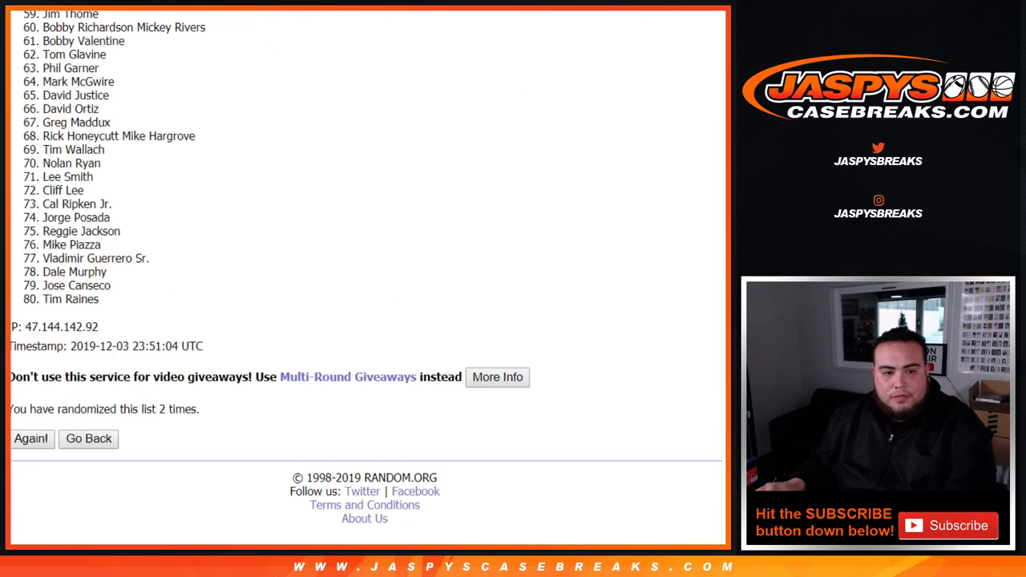
pyautogui.click(30, 439)
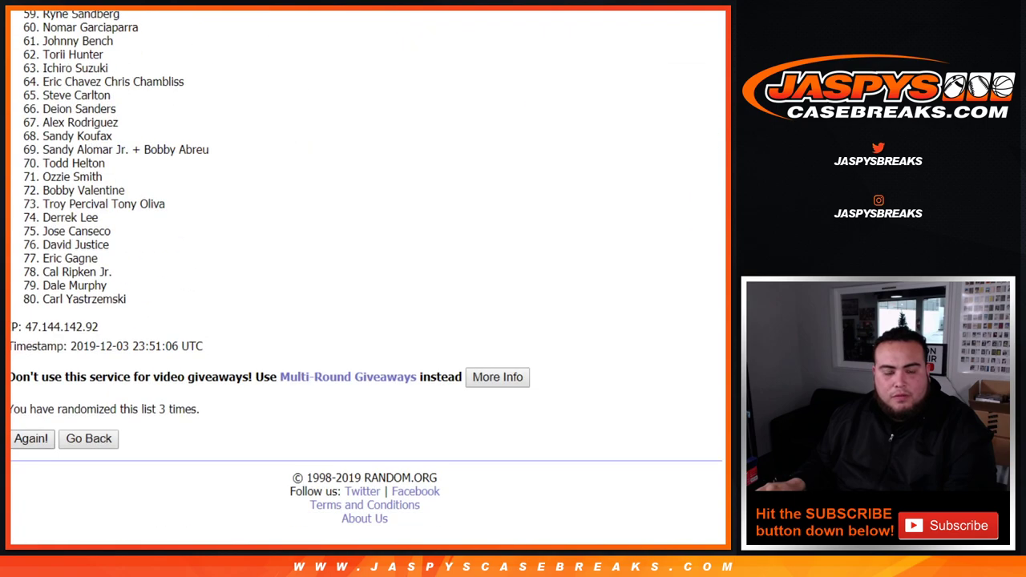
pyautogui.click(30, 438)
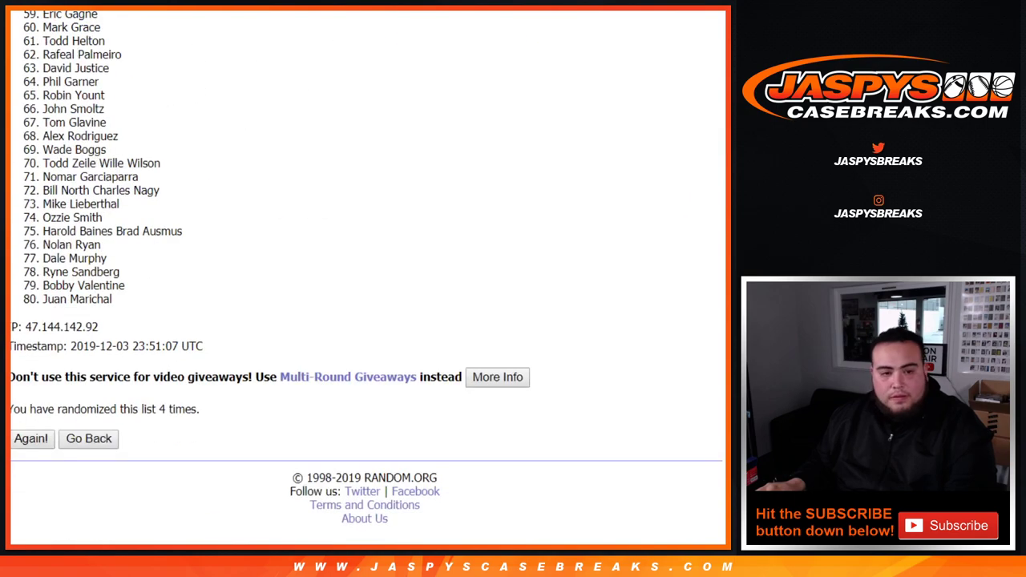
pyautogui.click(31, 439)
pyautogui.moveTo(150, 409); pyautogui.dragTo(200, 408)
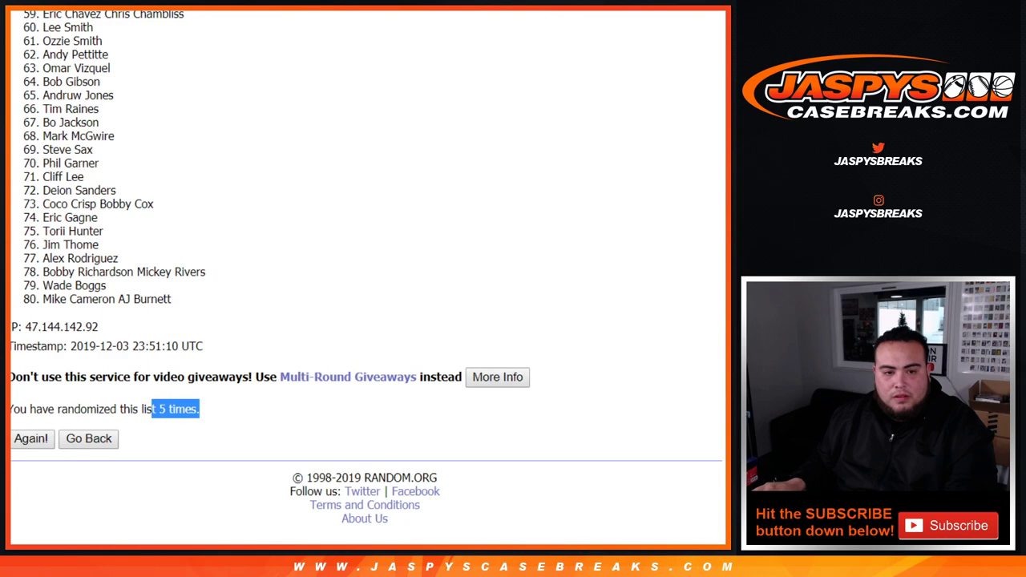
pyautogui.scroll(10, 200, 409)
pyautogui.scroll(5, 367, 276)
pyautogui.moveTo(42, 247)
pyautogui.mouseDown()
pyautogui.moveTo(201, 259)
pyautogui.moveTo(136, 268)
pyautogui.moveTo(171, 299)
pyautogui.mouseUp()
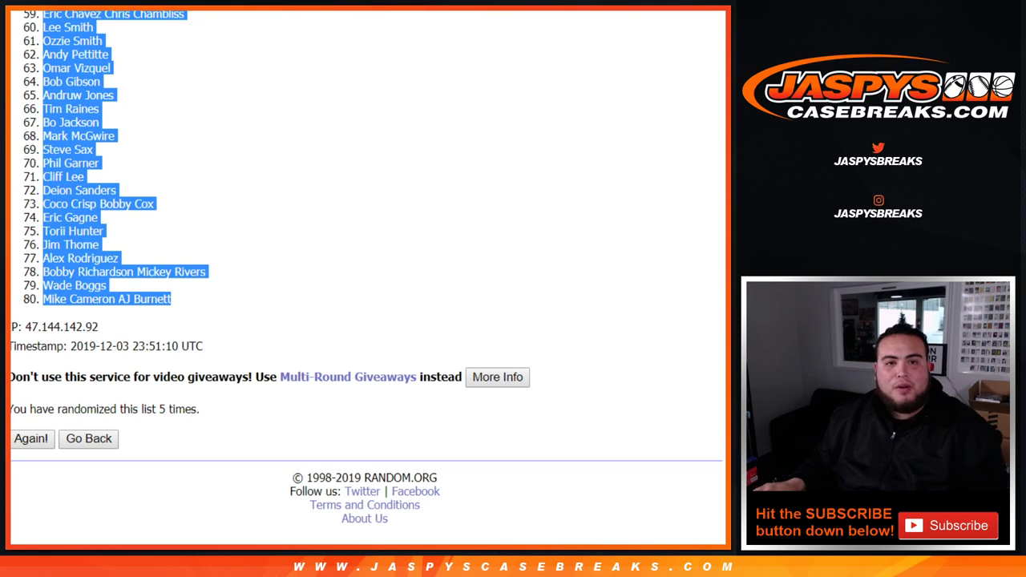
# Step: Paste the randomized player list into column B starting at B1
pyautogui.hotkey('ctrl', 'Tab')
pyautogui.click(127, 115)
pyautogui.hotkey('ctrl', 'v')
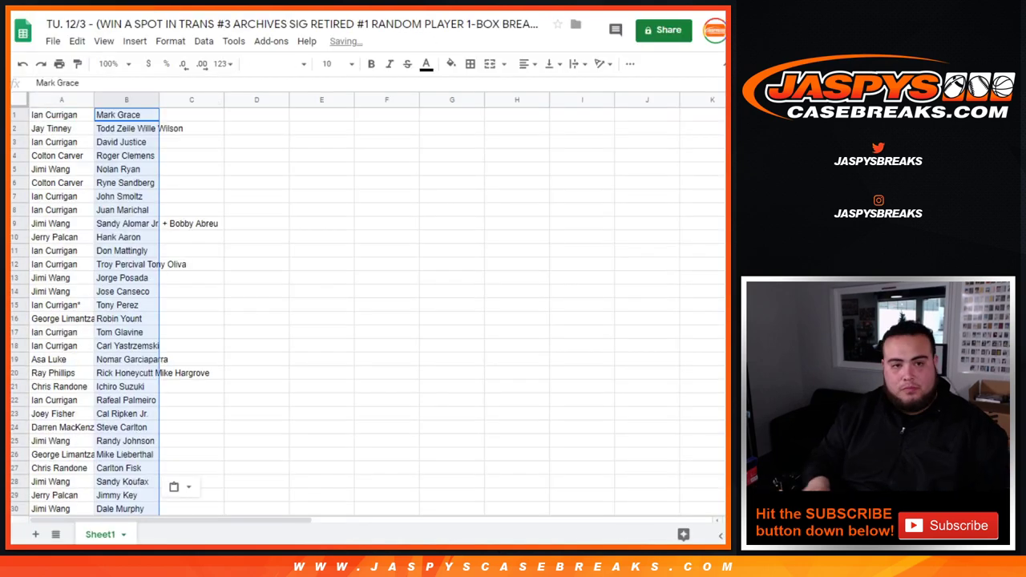
# Step: Set all sheet text to size 14 and autofit columns A and B
pyautogui.click(20, 100)
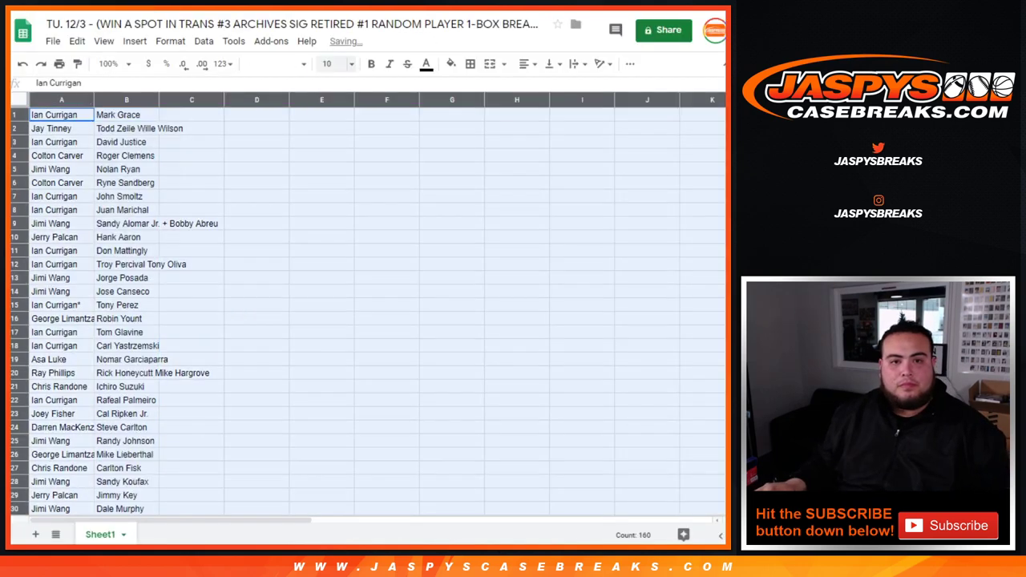
pyautogui.click(334, 63)
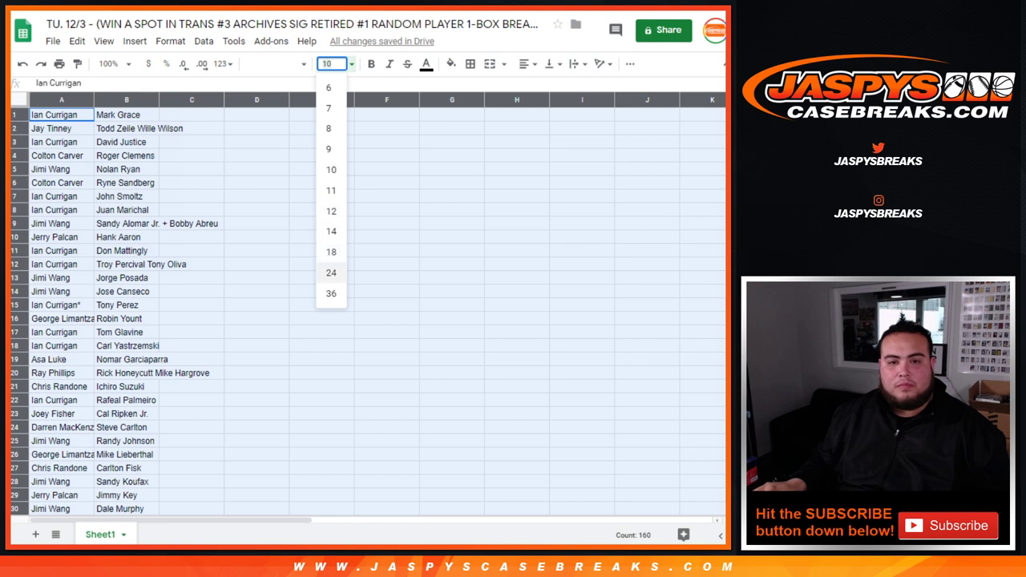
pyautogui.click(331, 231)
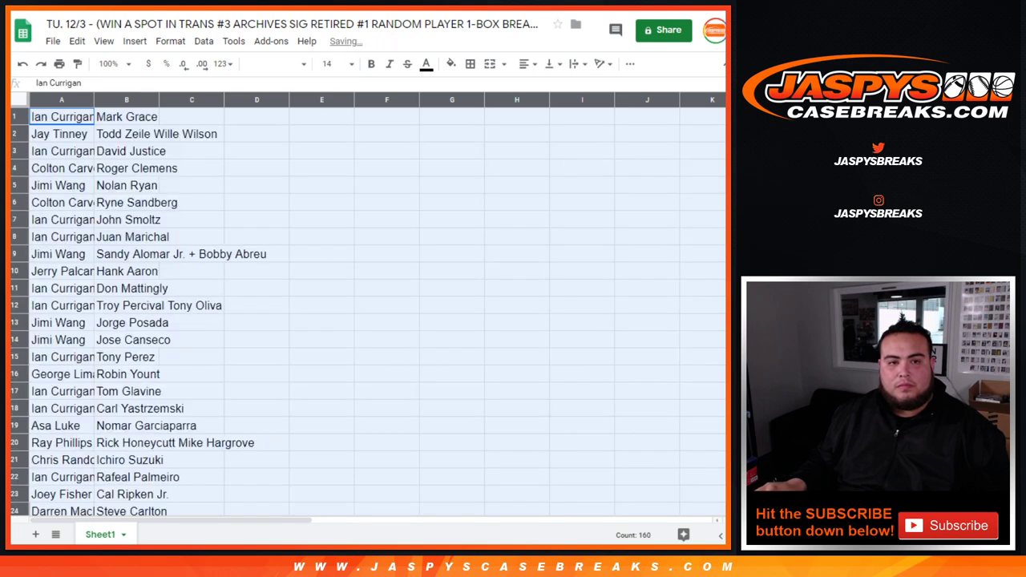
pyautogui.doubleClick(93, 100)
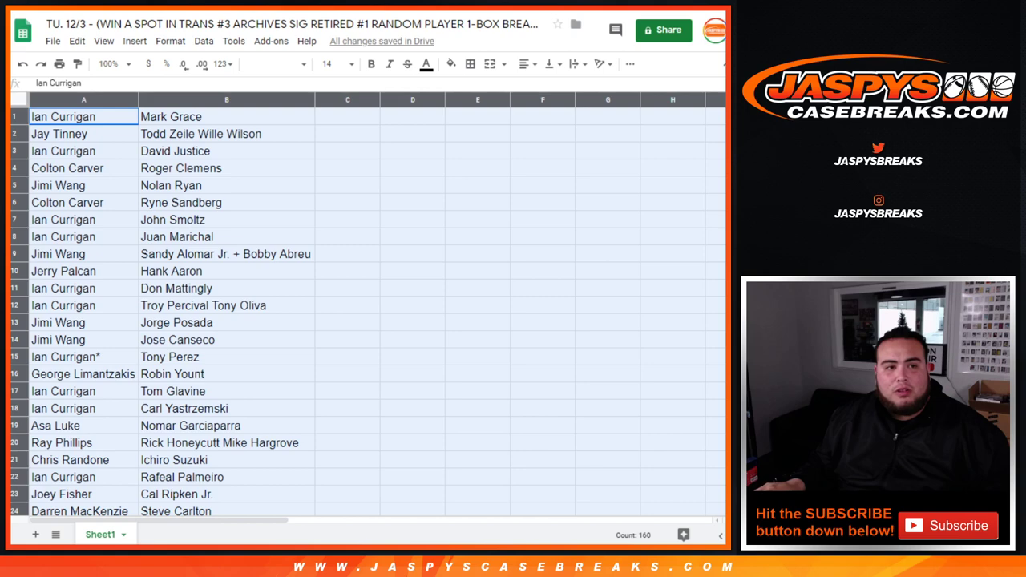
pyautogui.scroll(-5, 367, 313)
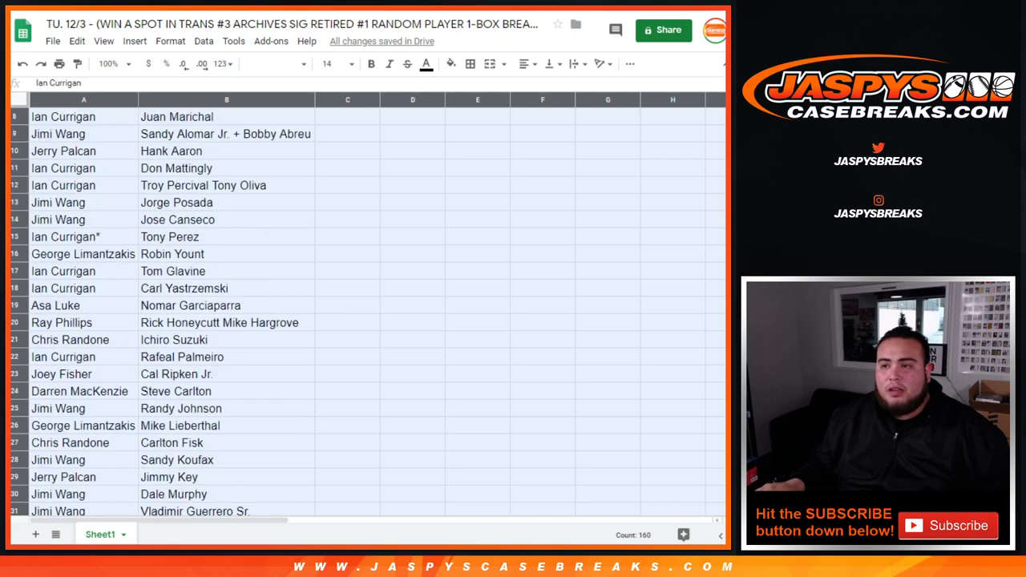
pyautogui.scroll(-5, 367, 312)
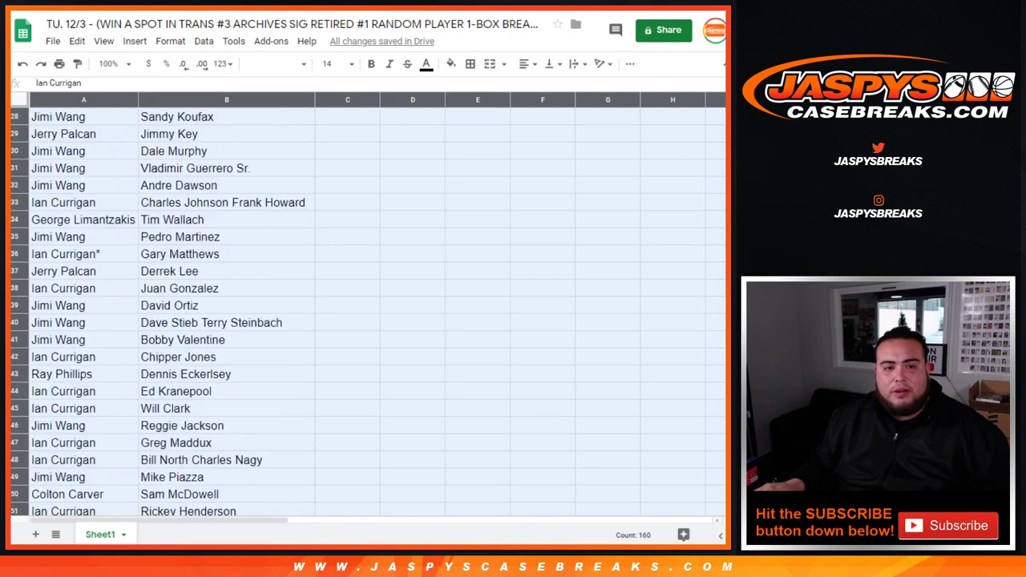
pyautogui.scroll(-6, 367, 312)
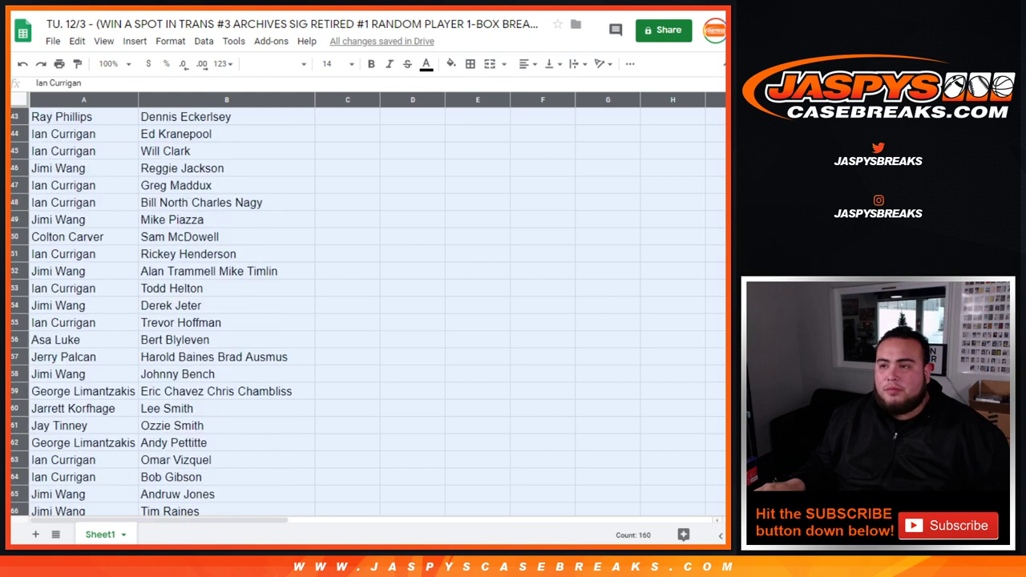
pyautogui.scroll(-6, 367, 312)
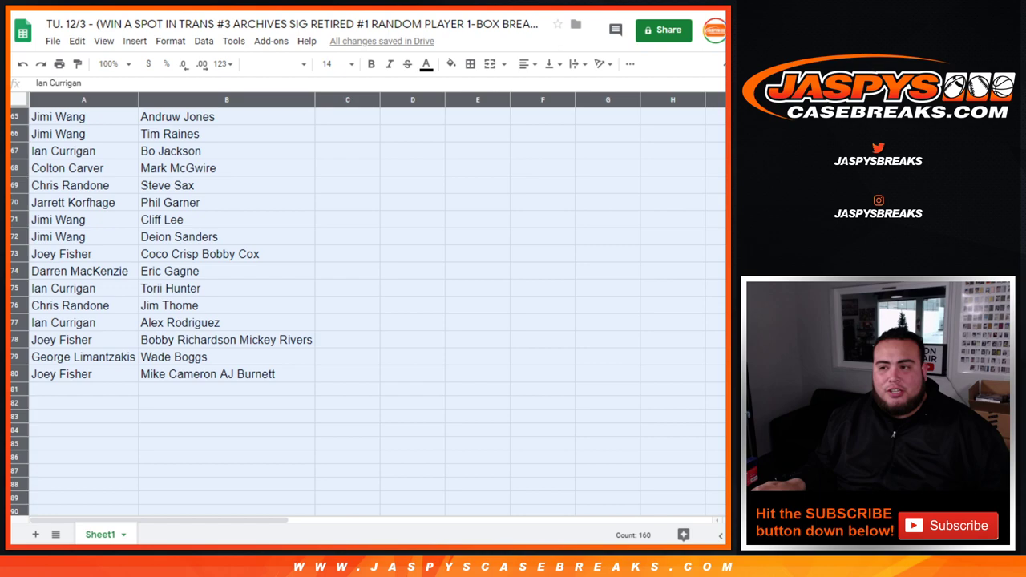
pyautogui.scroll(4, 367, 312)
pyautogui.scroll(15, 367, 312)
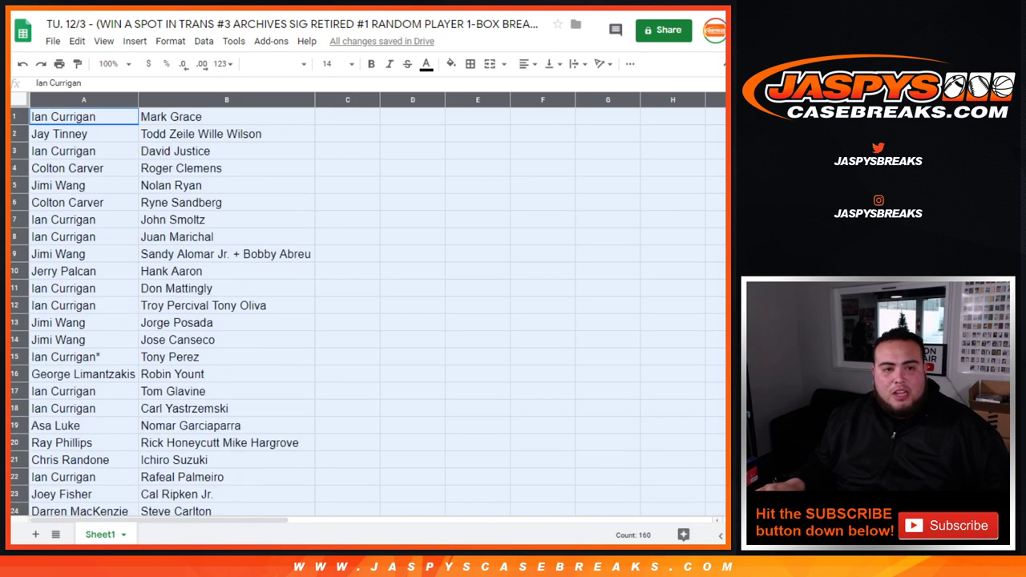
pyautogui.click(84, 167)
pyautogui.click(132, 100)
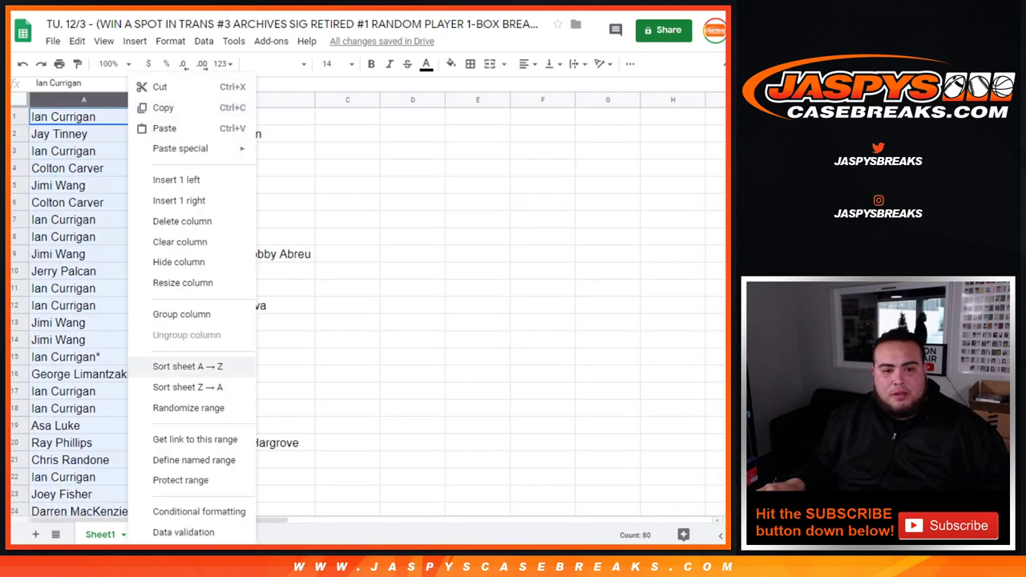
pyautogui.click(188, 366)
pyautogui.hotkey('shift', 'Right')
pyautogui.hotkey('shift', 'Down')
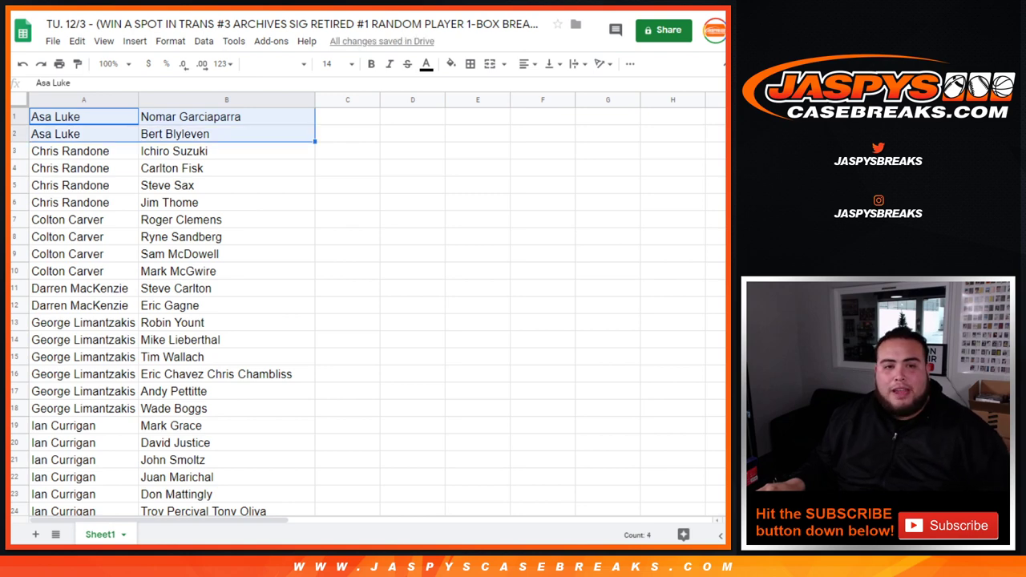
pyautogui.press('Down')
pyautogui.press('Down')
pyautogui.hotkey('shift', 'Right')
pyautogui.hotkey('shift', 'Down')
pyautogui.hotkey('shift', 'Down')
pyautogui.hotkey('shift', 'Down')
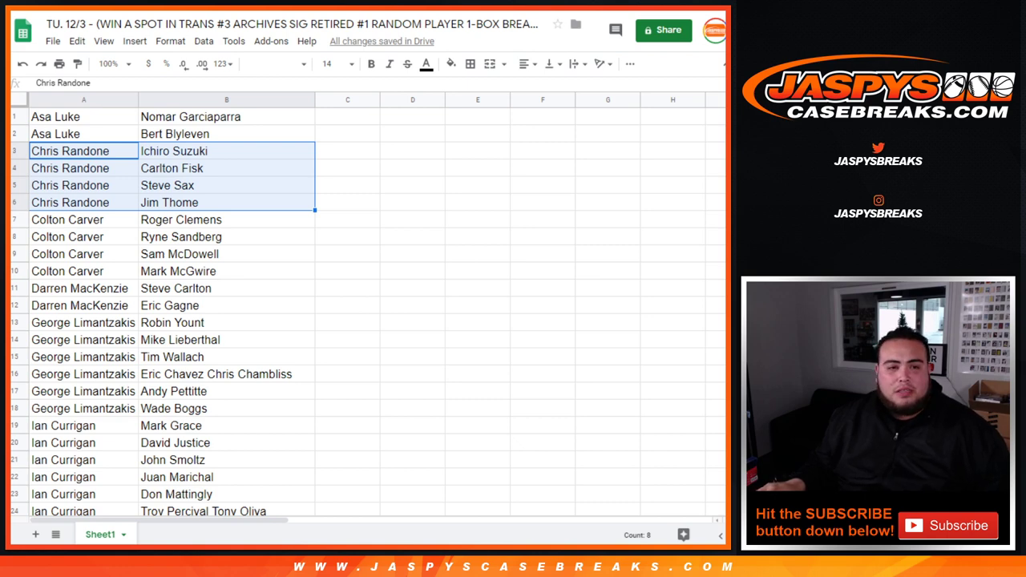
pyautogui.press('Down')
pyautogui.press('Down')
pyautogui.press('Down')
pyautogui.hotkey('shift', 'Right')
pyautogui.hotkey('shift', 'Down')
pyautogui.hotkey('shift', 'Down')
pyautogui.hotkey('shift', 'Down')
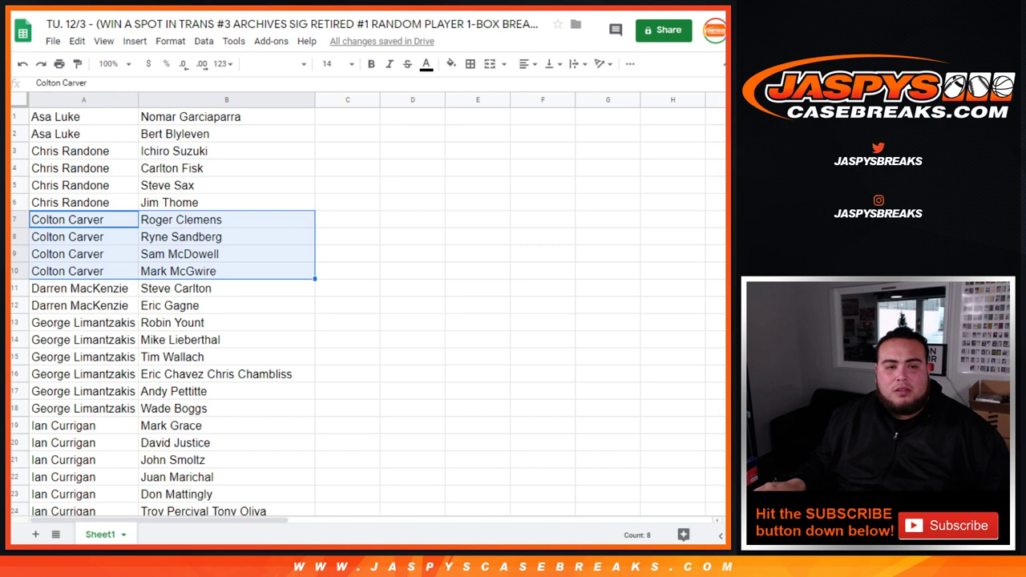
pyautogui.scroll(-1, 360, 313)
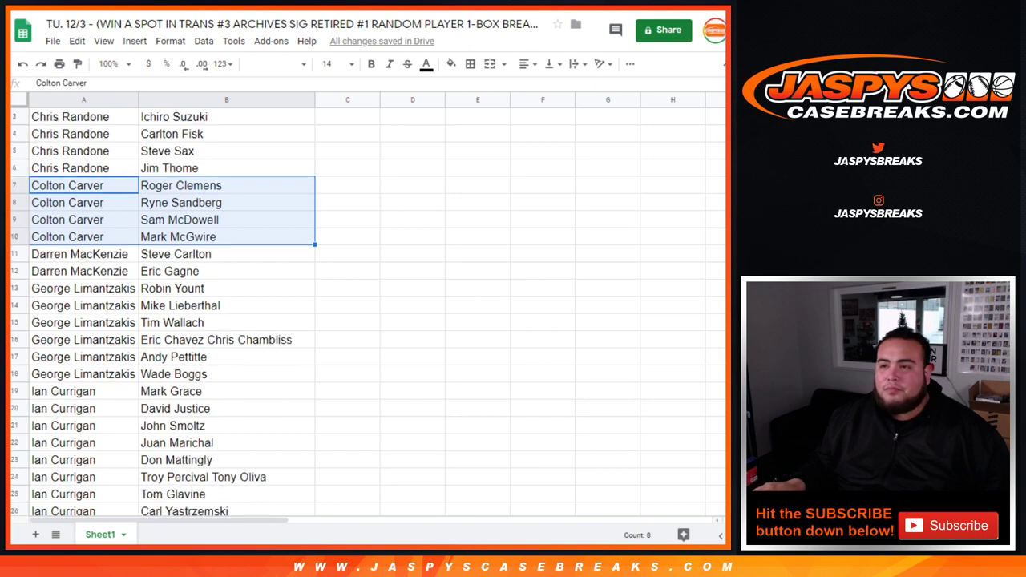
pyautogui.moveTo(79, 254); pyautogui.dragTo(176, 271)
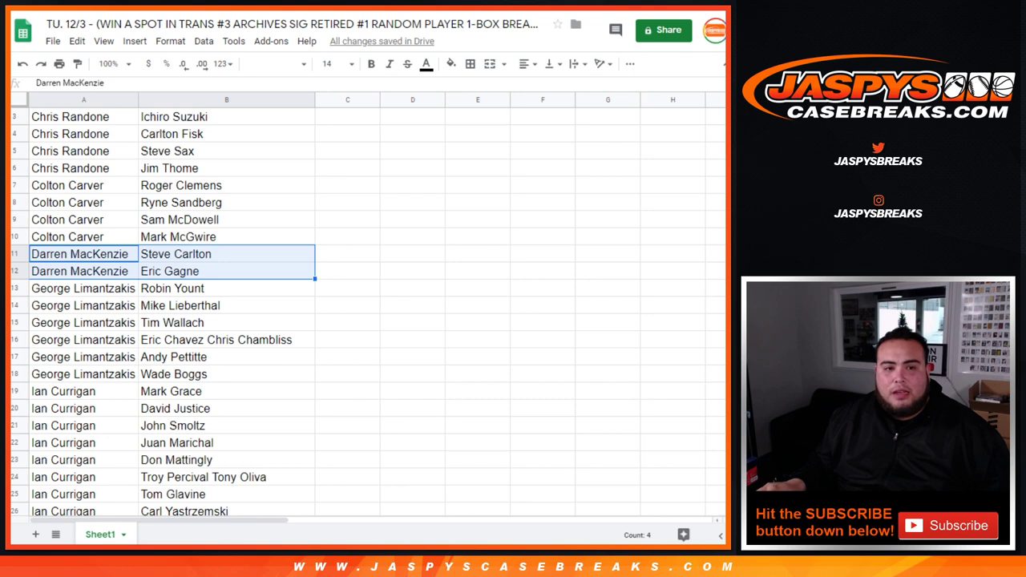
pyautogui.moveTo(79, 287)
pyautogui.mouseDown()
pyautogui.moveTo(175, 357)
pyautogui.moveTo(175, 373)
pyautogui.mouseUp()
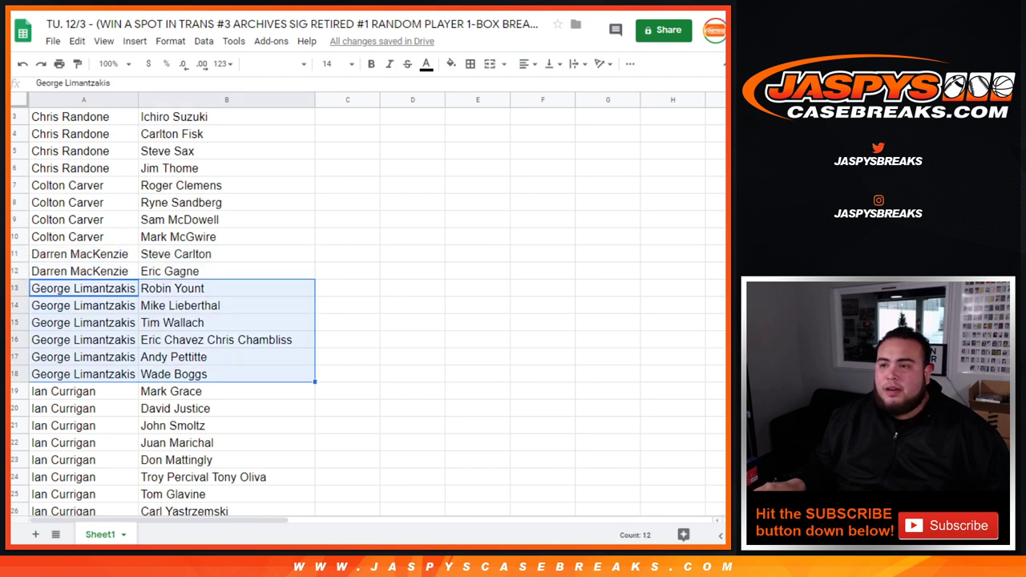
pyautogui.scroll(-5, 163, 312)
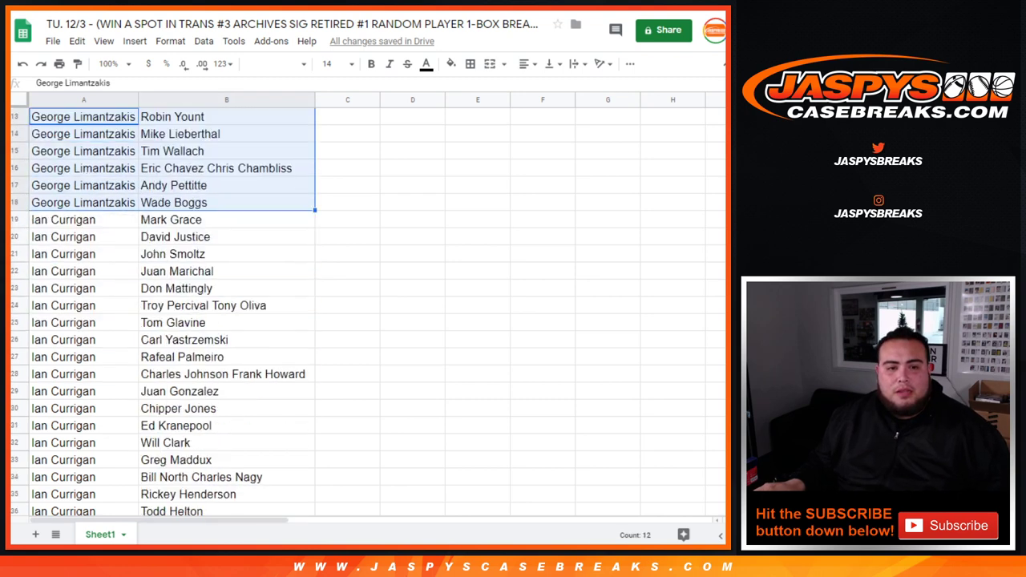
pyautogui.moveTo(63, 219)
pyautogui.mouseDown()
pyautogui.moveTo(177, 220)
pyautogui.moveTo(176, 443)
pyautogui.mouseUp()
pyautogui.scroll(4, 164, 313)
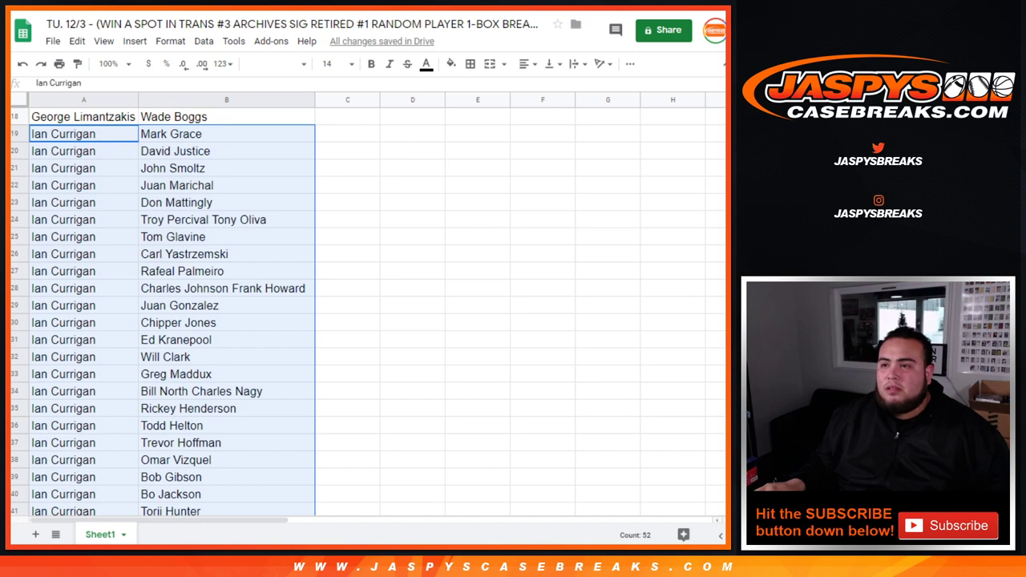
pyautogui.scroll(-3, 163, 313)
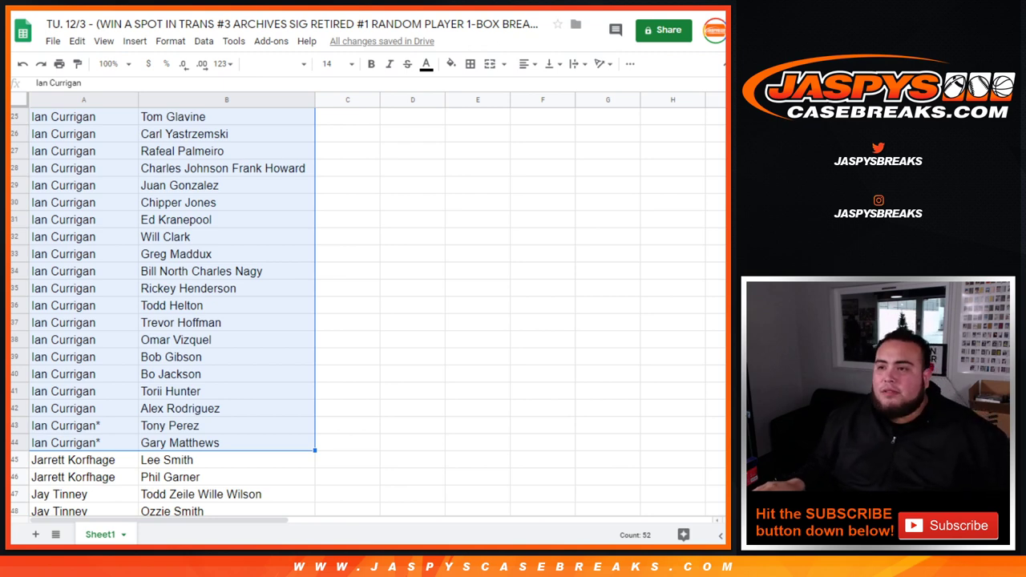
pyautogui.scroll(-9, 320, 313)
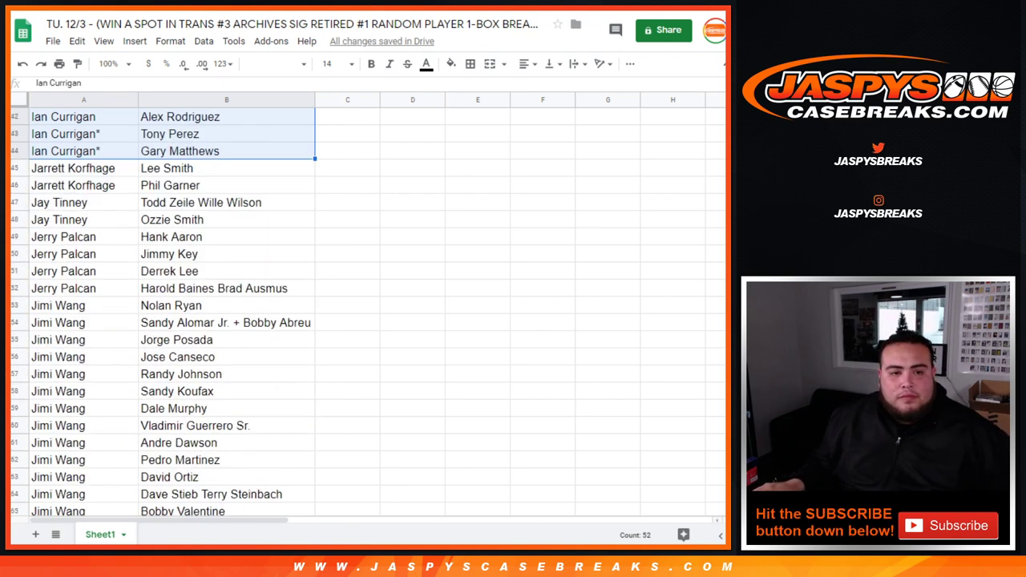
pyautogui.moveTo(84, 116); pyautogui.dragTo(226, 134)
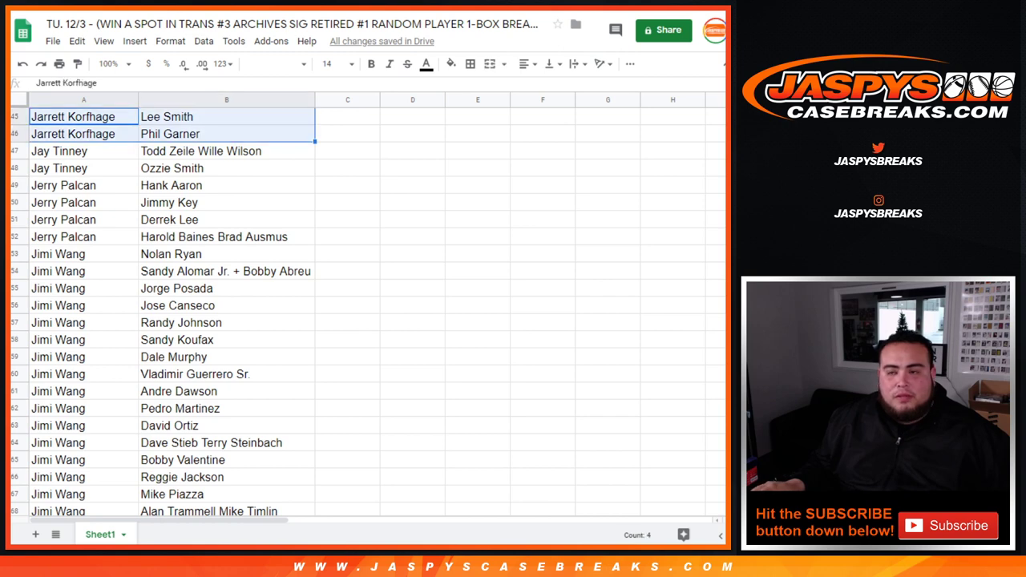
pyautogui.moveTo(83, 151); pyautogui.dragTo(226, 168)
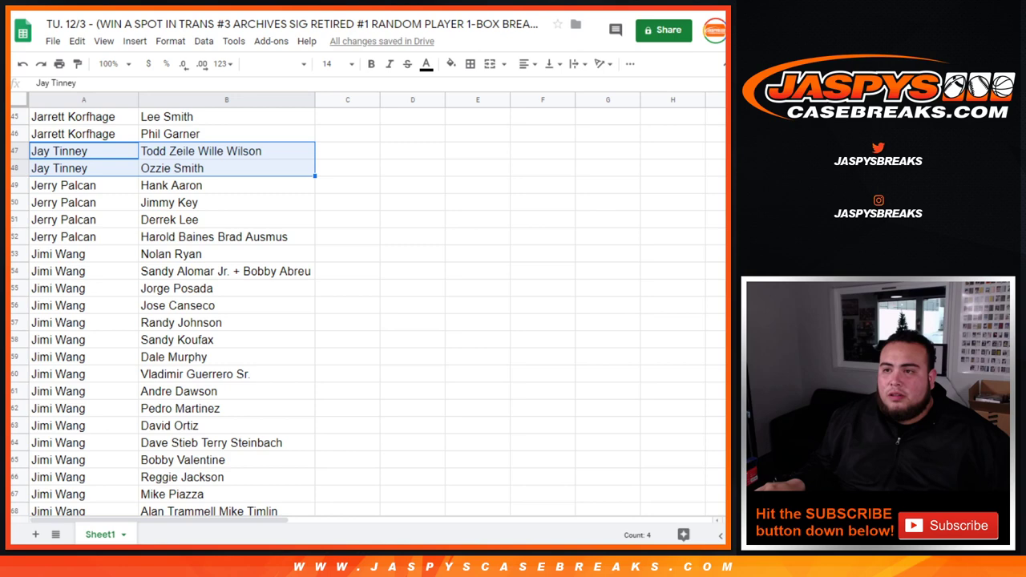
pyautogui.moveTo(83, 185)
pyautogui.mouseDown()
pyautogui.moveTo(226, 186)
pyautogui.moveTo(226, 236)
pyautogui.mouseUp()
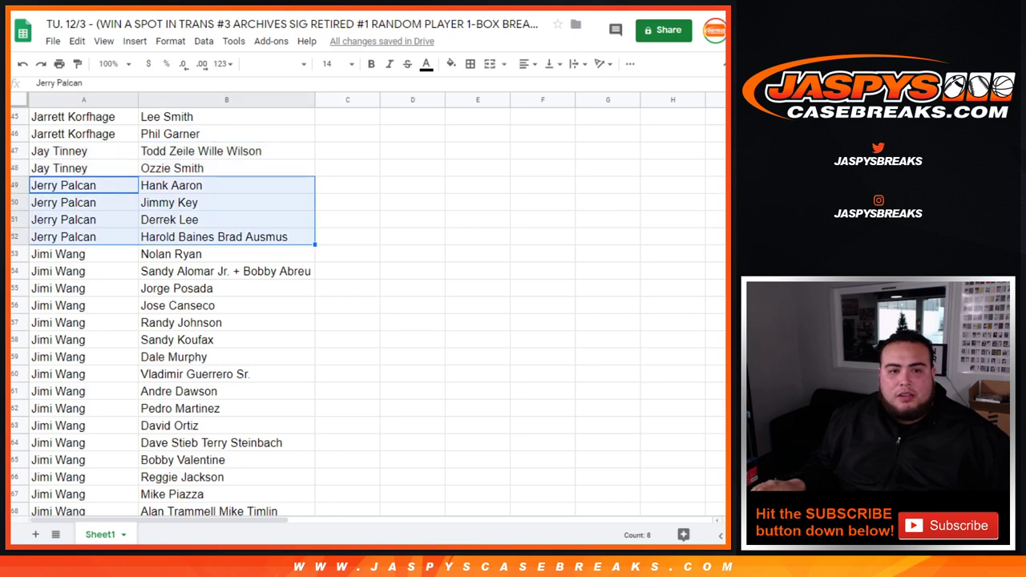
pyautogui.scroll(-3, 164, 313)
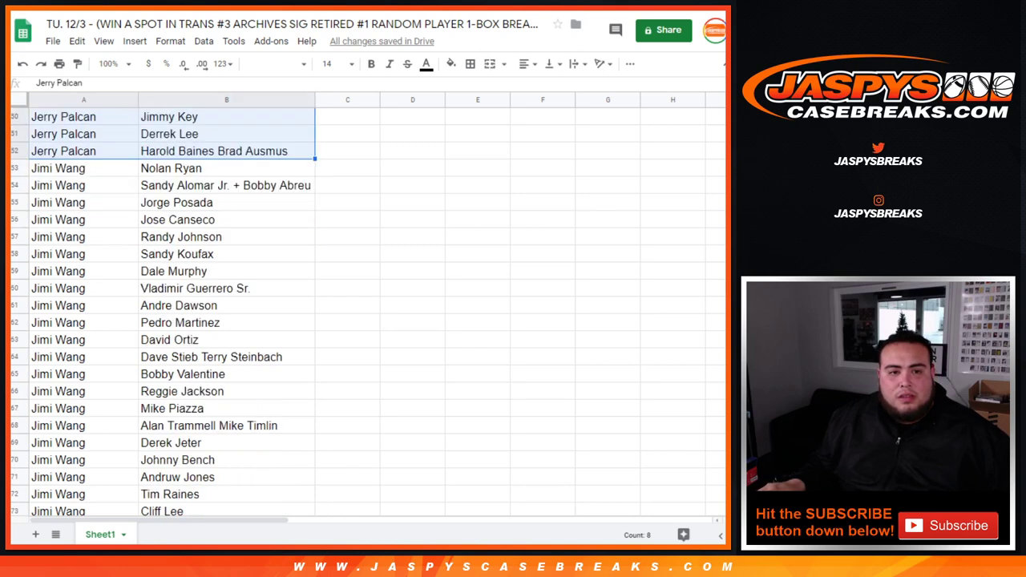
pyautogui.click(83, 167)
pyautogui.scroll(-2, 163, 313)
pyautogui.moveTo(83, 168)
pyautogui.mouseDown()
pyautogui.moveTo(226, 287)
pyautogui.moveTo(225, 356)
pyautogui.mouseUp()
pyautogui.scroll(-3, 226, 288)
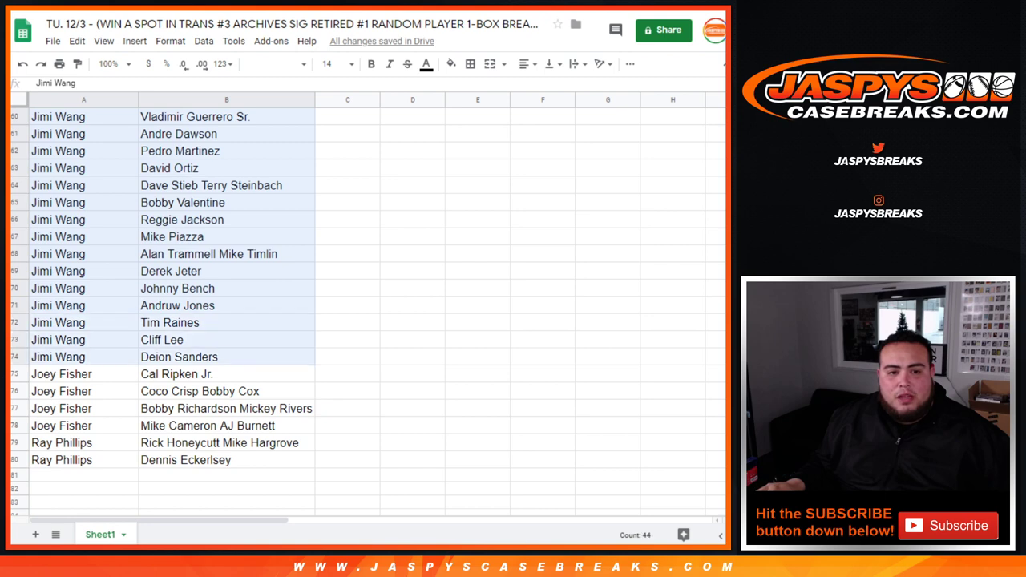
pyautogui.scroll(4, 164, 313)
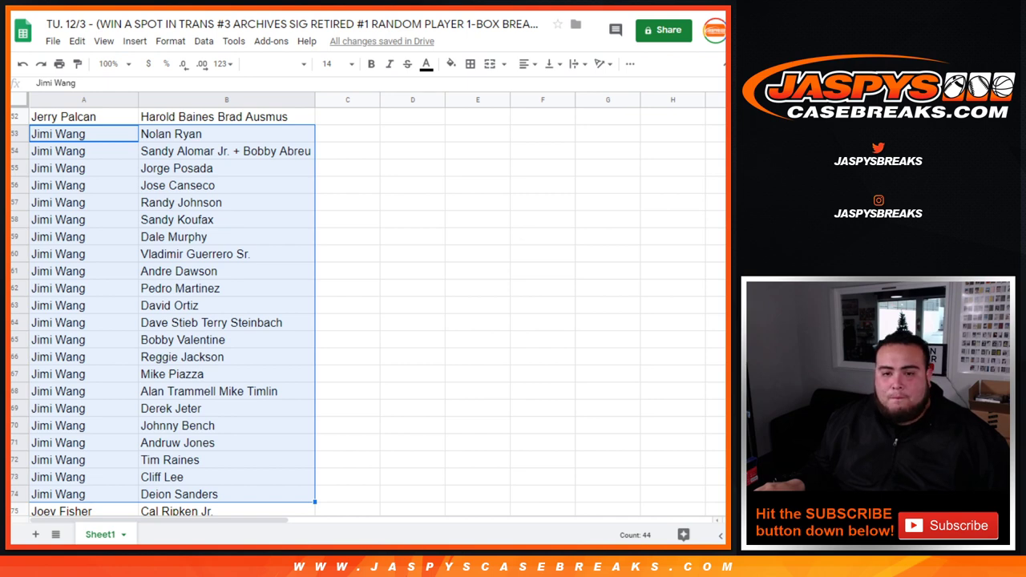
pyautogui.scroll(-4, 369, 313)
pyautogui.moveTo(61, 305)
pyautogui.mouseDown()
pyautogui.moveTo(226, 340)
pyautogui.moveTo(226, 357)
pyautogui.mouseUp()
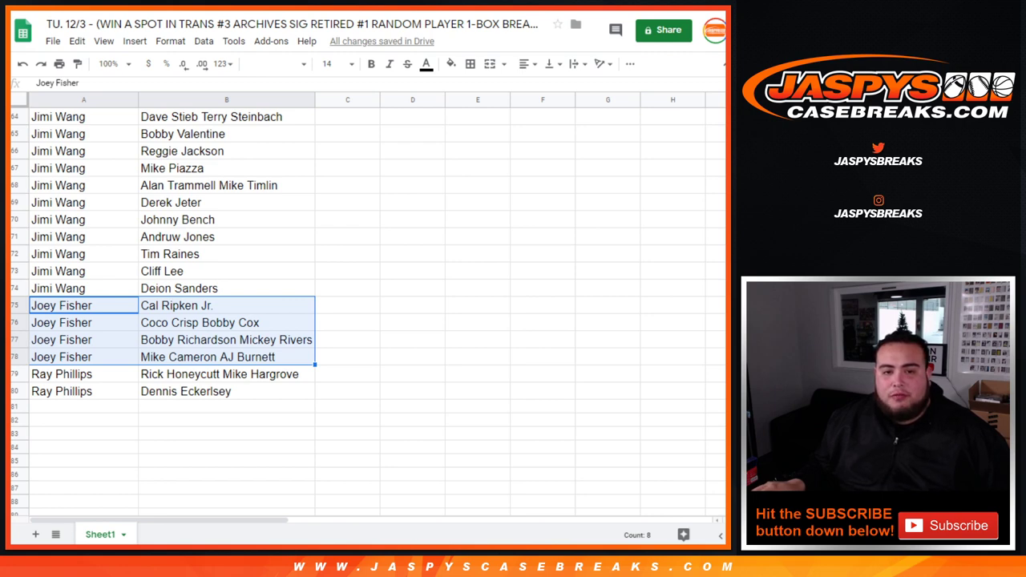
pyautogui.moveTo(61, 374)
pyautogui.mouseDown()
pyautogui.moveTo(60, 391)
pyautogui.moveTo(226, 391)
pyautogui.mouseUp()
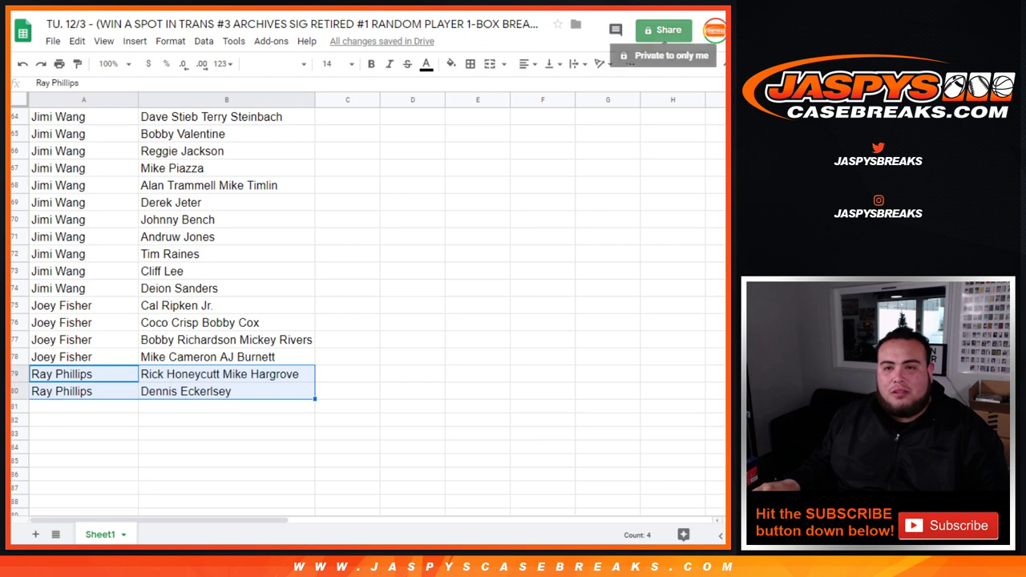
# Step: Turn on view-only link sharing for the break sheet and select the shareable URL
pyautogui.click(663, 30)
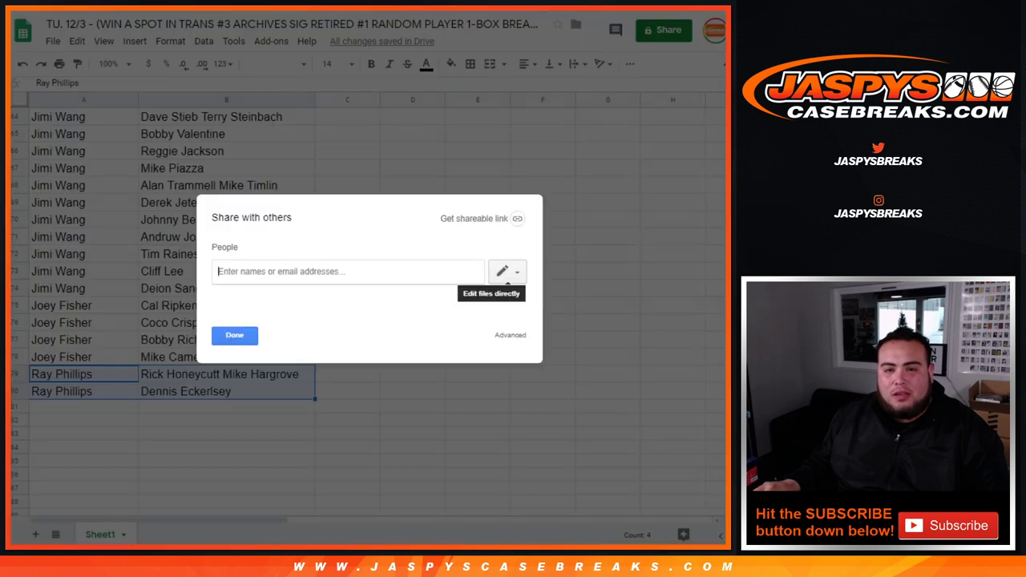
pyautogui.click(506, 272)
pyautogui.click(486, 331)
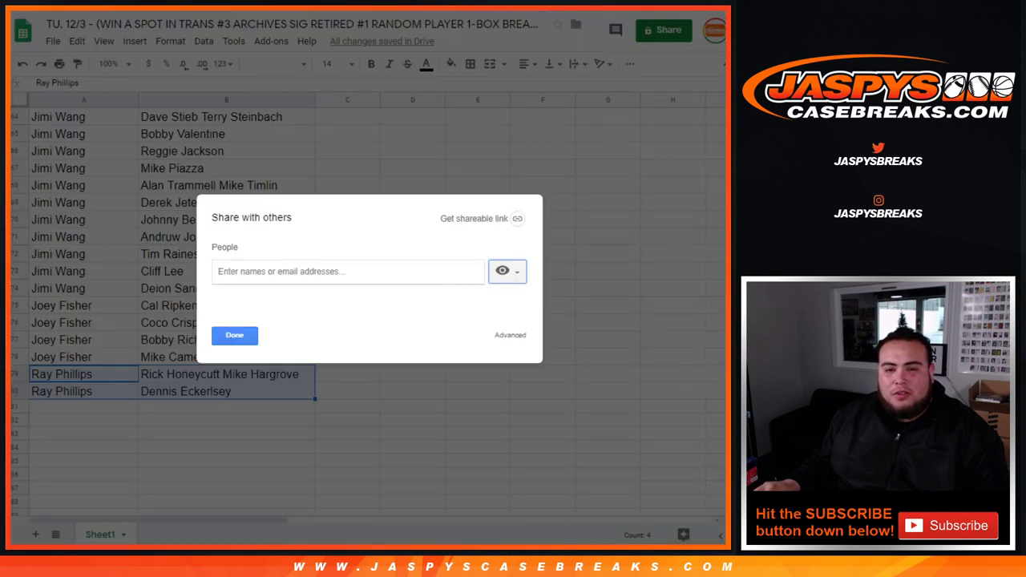
pyautogui.click(473, 218)
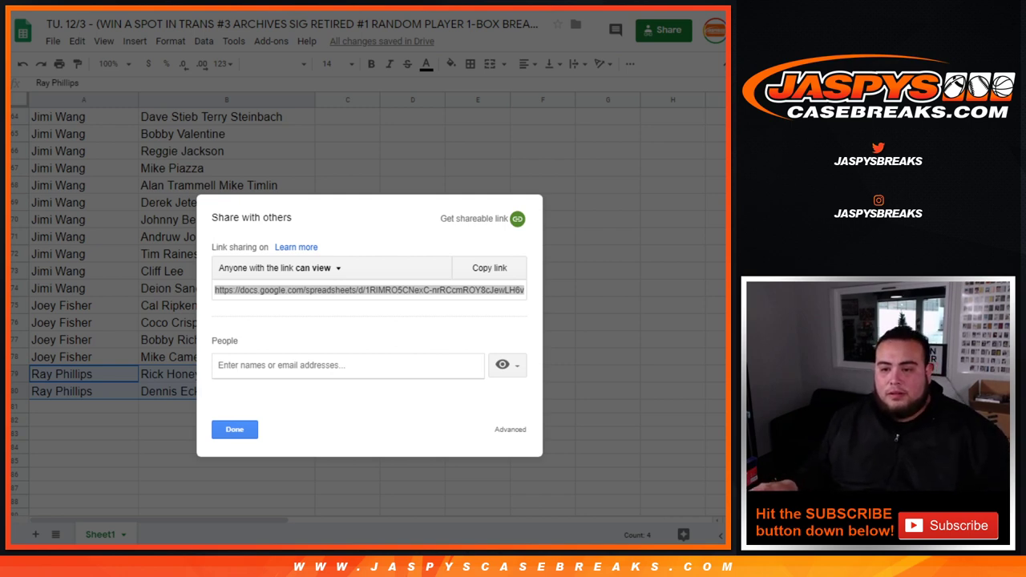
pyautogui.click(368, 289)
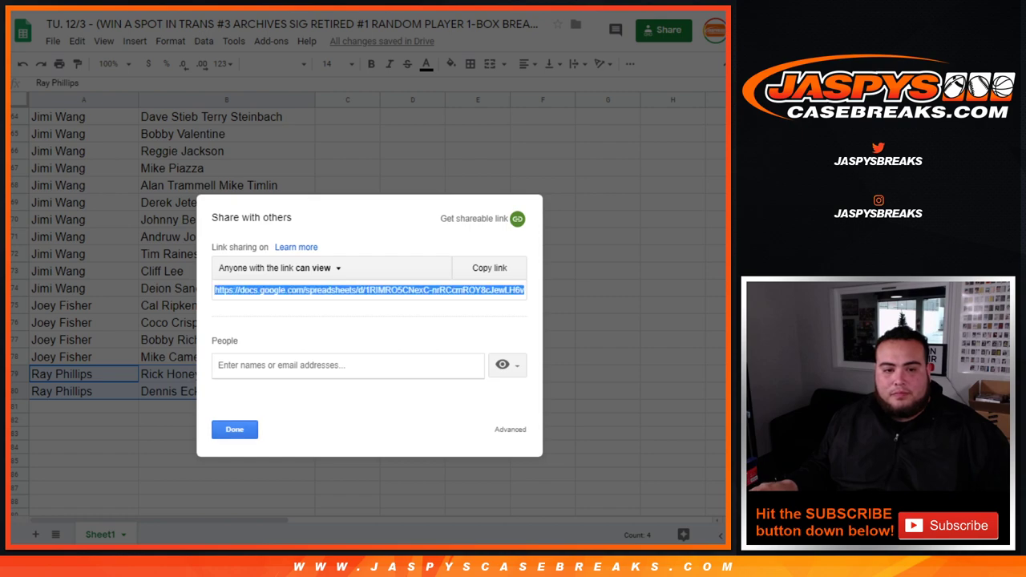
pyautogui.press('Escape')
pyautogui.scroll(12, 369, 312)
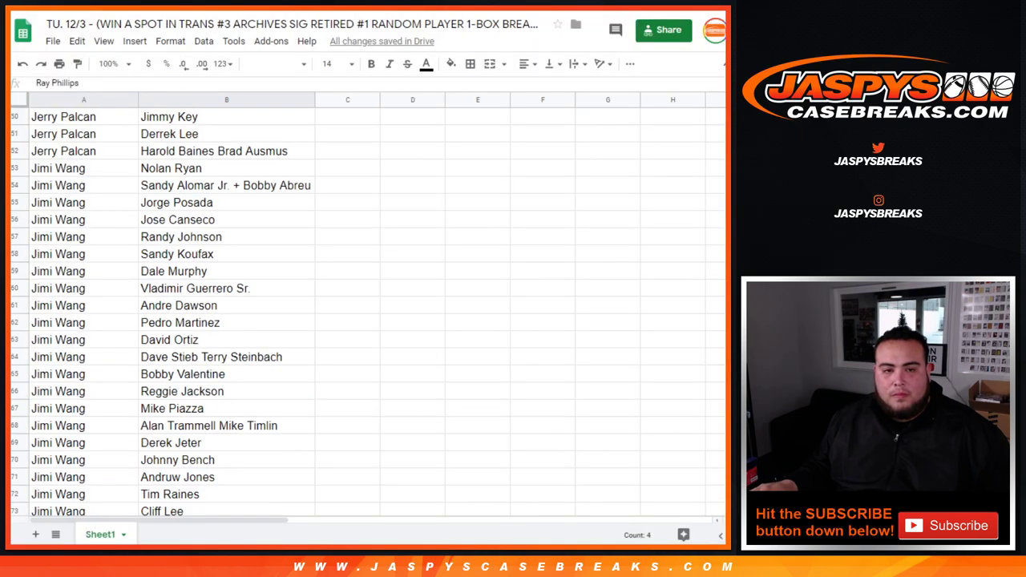
pyautogui.scroll(6, 369, 312)
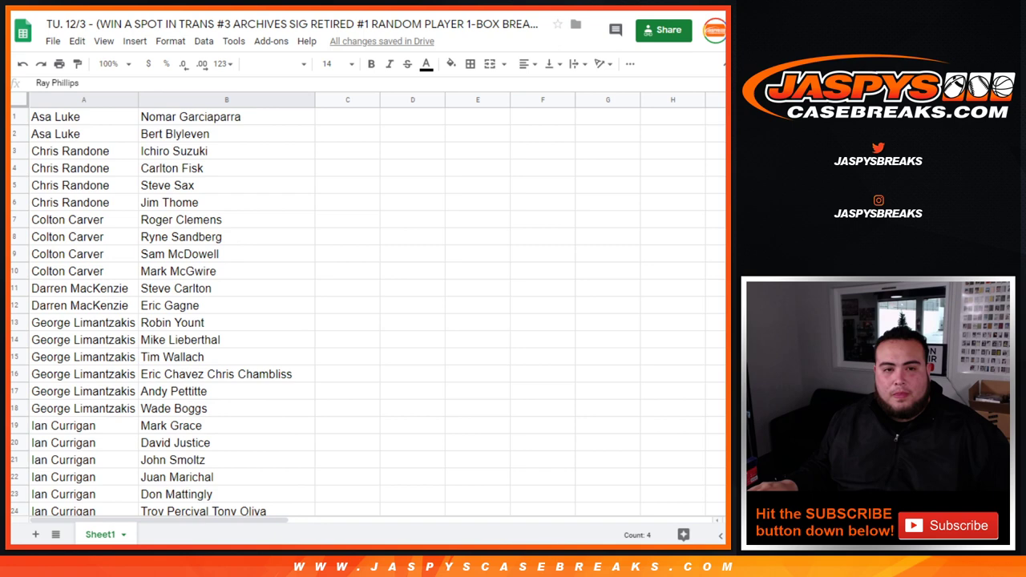
# Step: Sort the whole sheet A→Z by column B and set all text to size 10
pyautogui.click(307, 100)
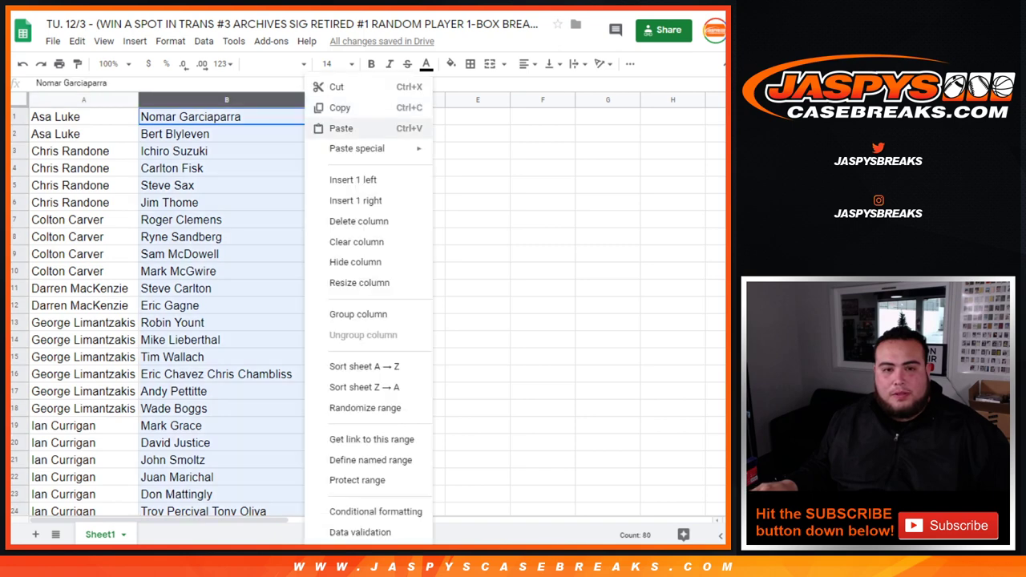
pyautogui.click(345, 367)
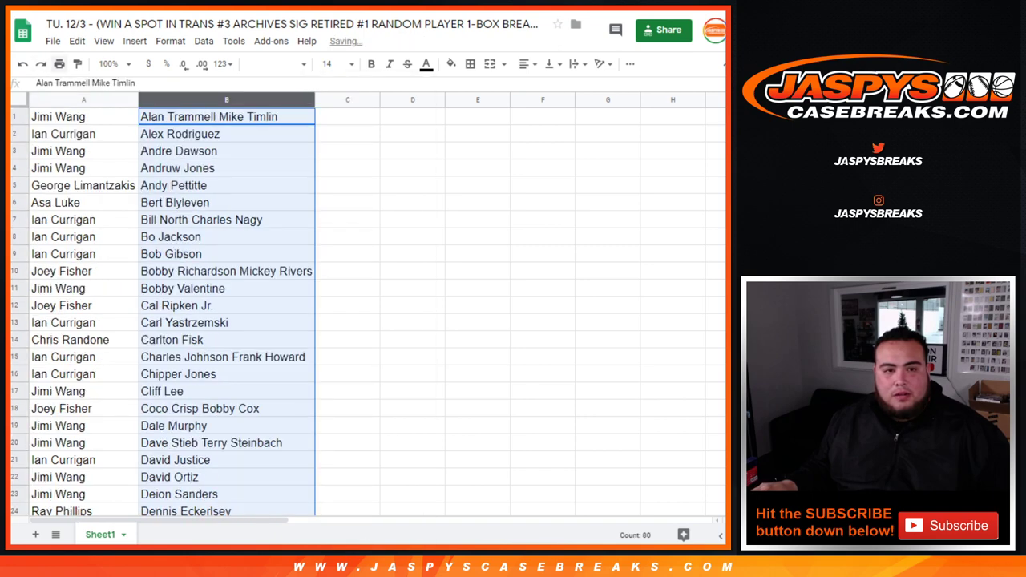
pyautogui.hotkey('ctrl', 'a')
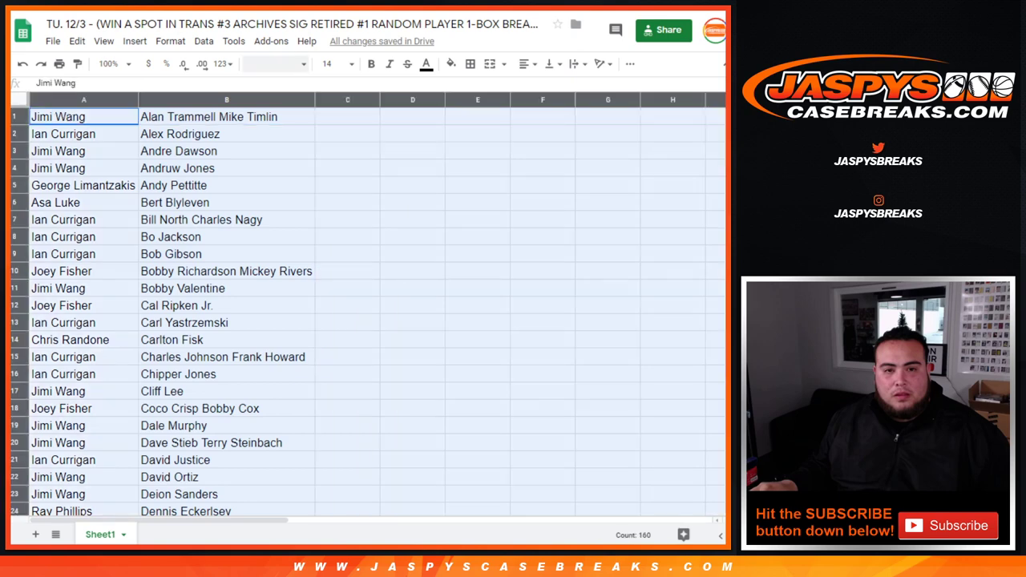
pyautogui.click(327, 63)
pyautogui.click(327, 167)
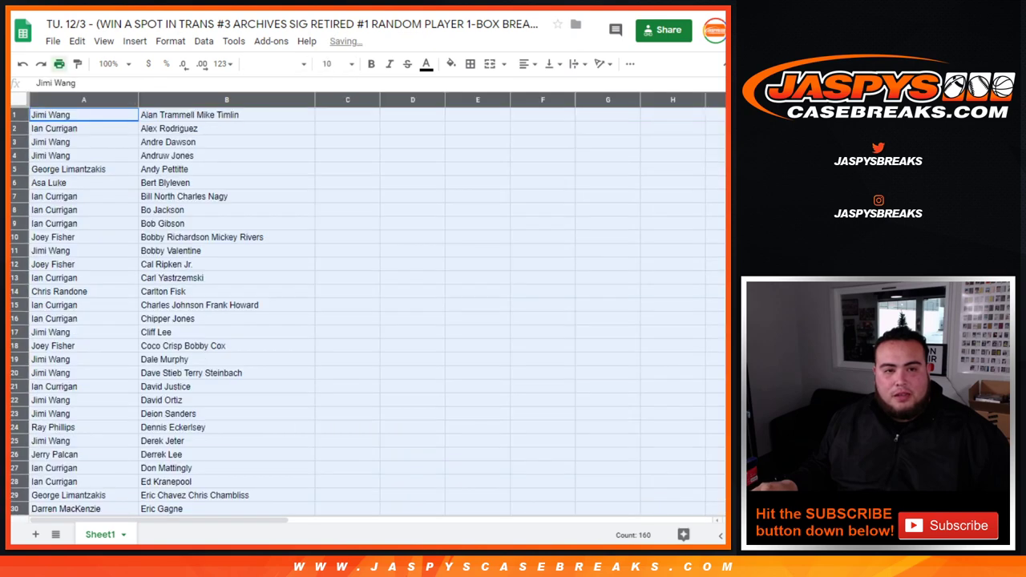
# Step: Print the sheet with the workbook title included in the header
pyautogui.click(59, 64)
pyautogui.scroll(-10, 272, 304)
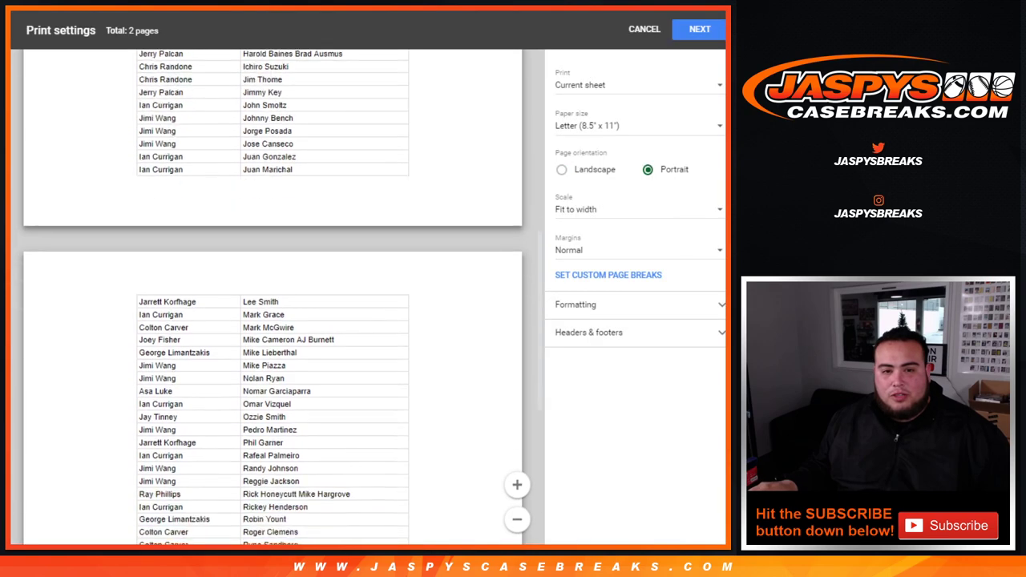
pyautogui.scroll(10, 273, 305)
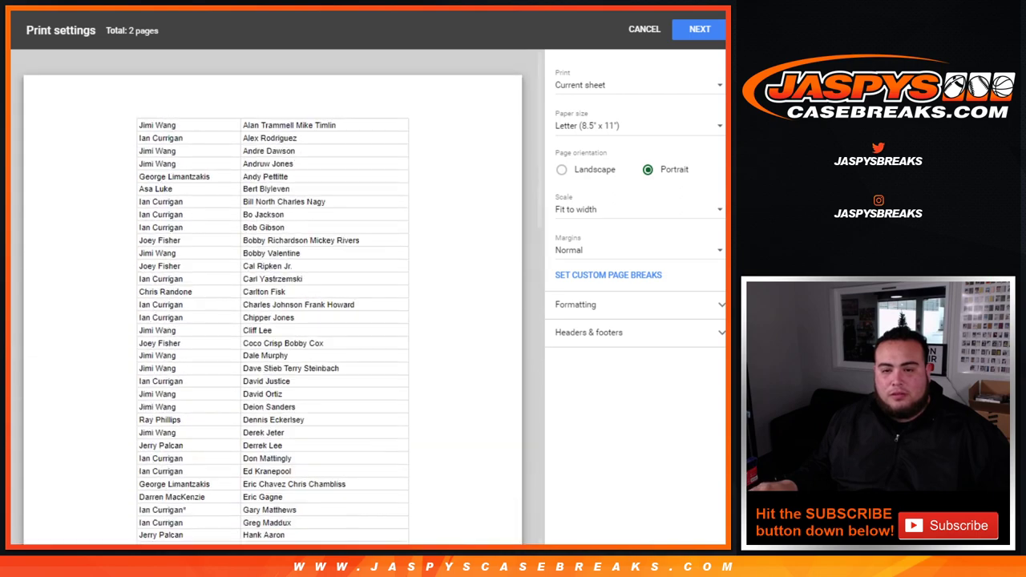
pyautogui.click(588, 332)
pyautogui.click(561, 382)
pyautogui.click(700, 29)
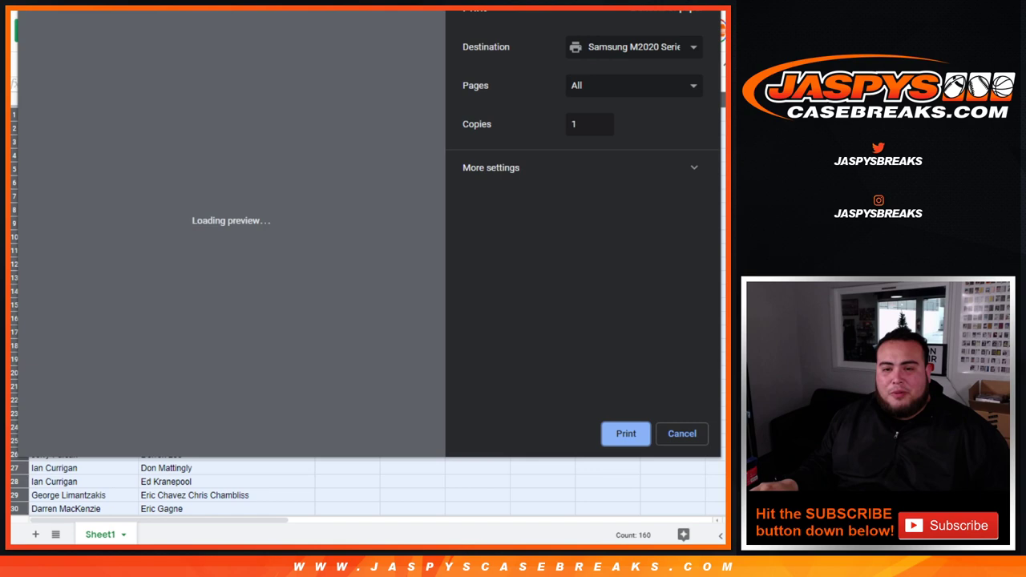
# Step: Confirm Chrome's print dialog to print the sorted break sheet
pyautogui.press('Return')
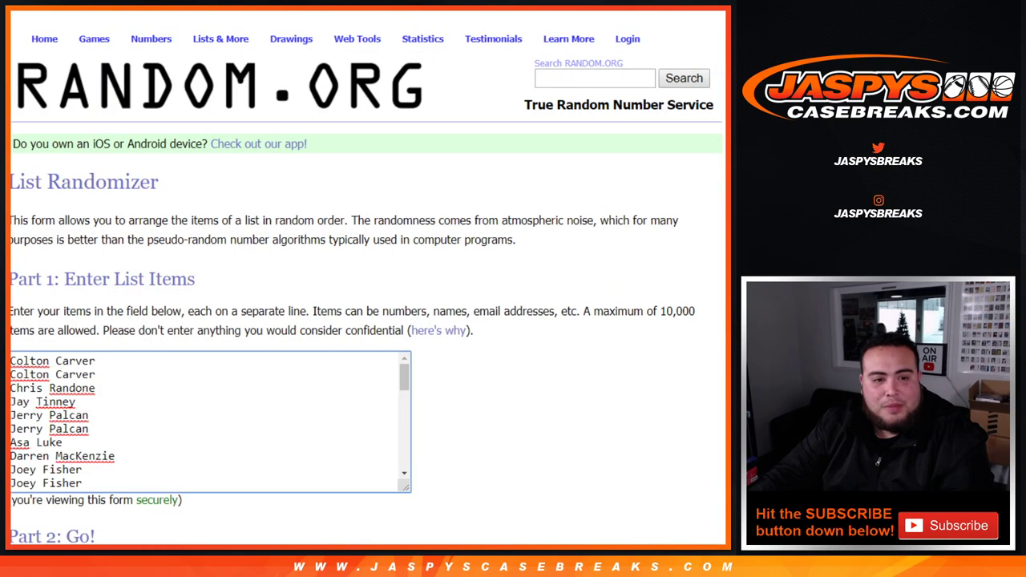
# Step: Highlight the $2,700 spot promo description and the free spot prize sentence
pyautogui.scroll(-5, 210, 420)
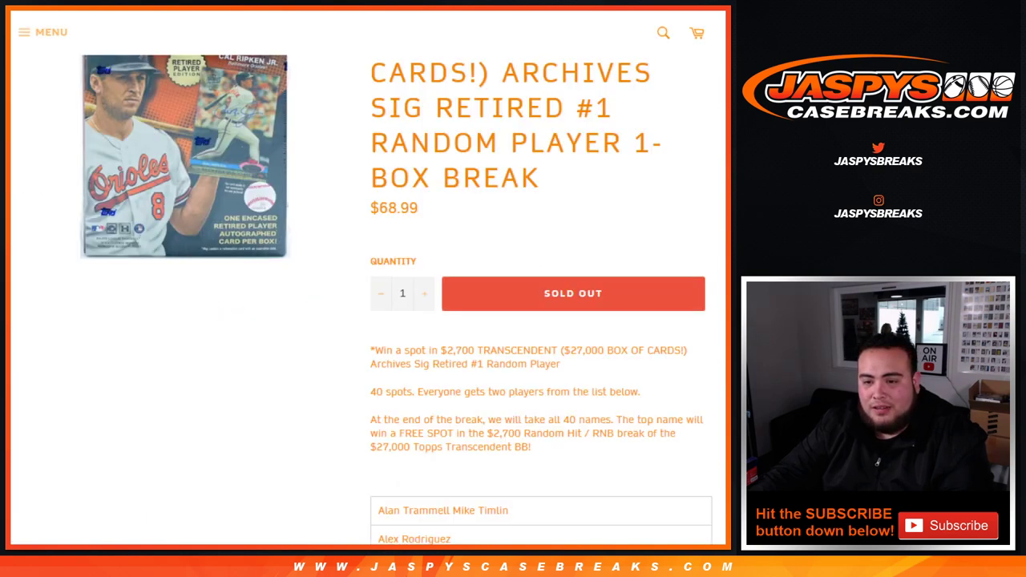
pyautogui.moveTo(370, 350); pyautogui.dragTo(560, 364)
pyautogui.moveTo(390, 432); pyautogui.dragTo(531, 446)
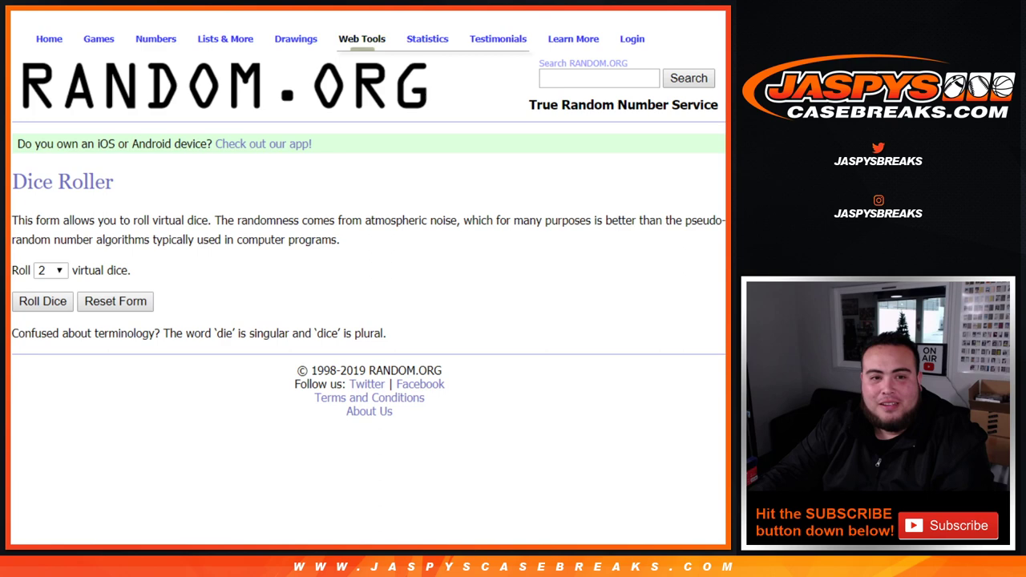
# Step: Roll the two dice, getting 5 and 2, and return to the filled List Randomizer
pyautogui.press('Return')
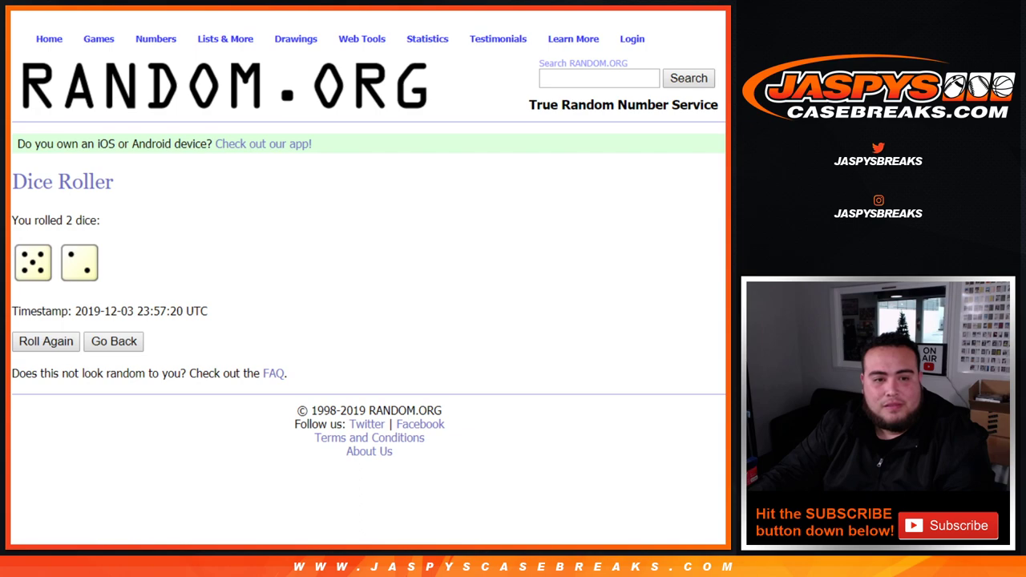
pyautogui.hotkey('ctrl', 'Tab')
pyautogui.scroll(-3, 366, 320)
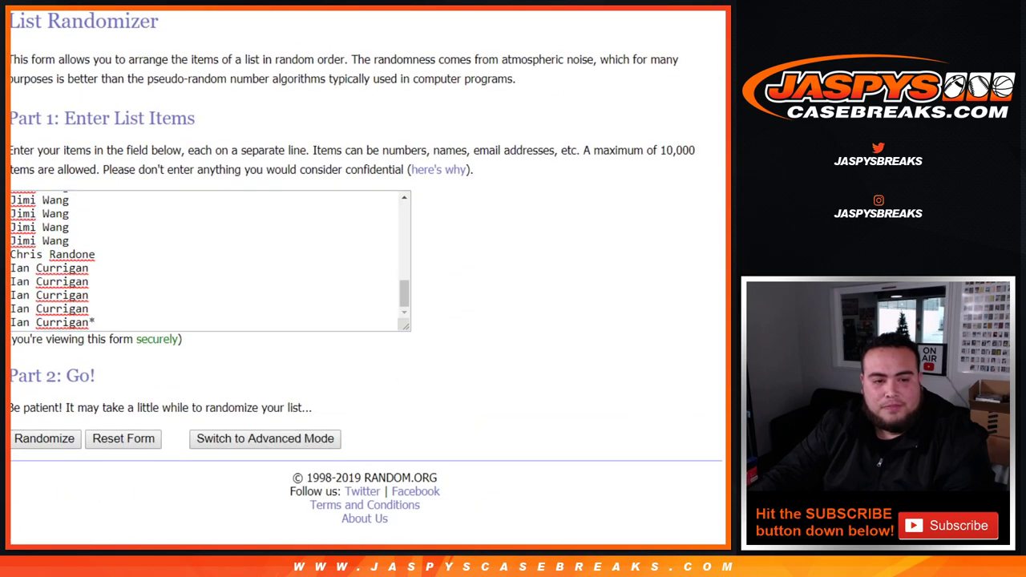
# Step: Randomize the 40 customer names seven times in a row
pyautogui.click(44, 438)
pyautogui.click(26, 437)
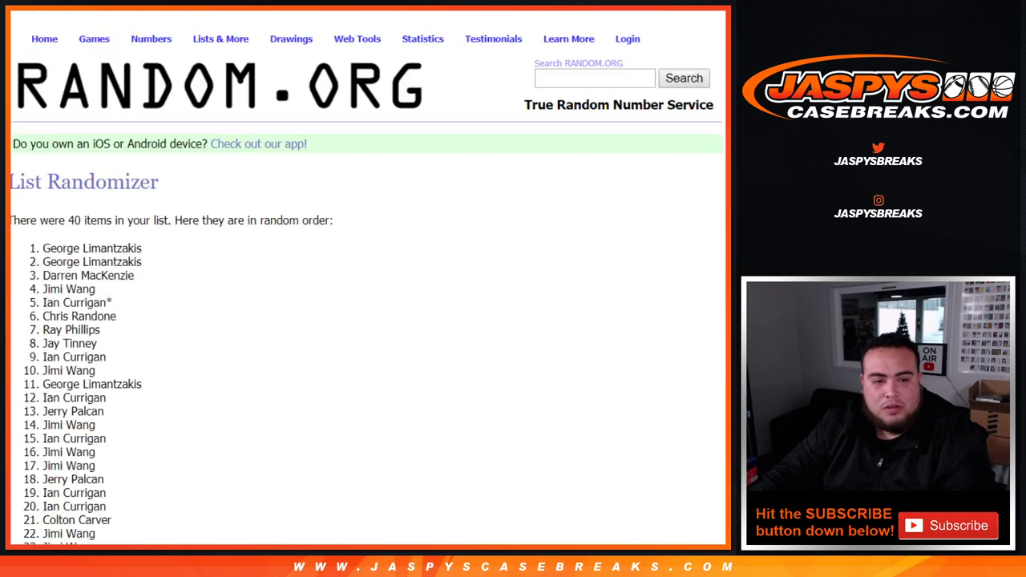
pyautogui.click(30, 438)
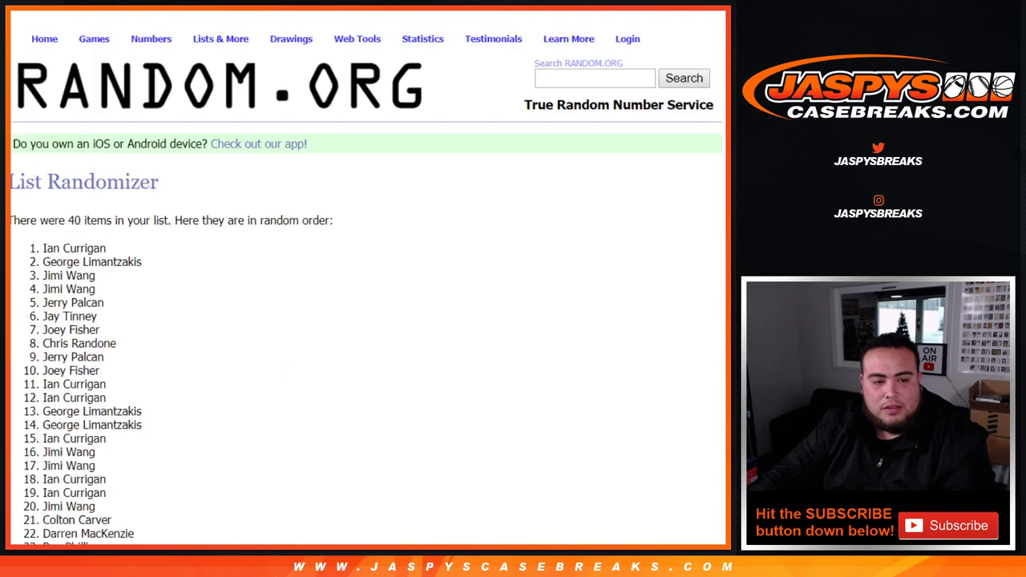
pyautogui.scroll(-5, 366, 280)
pyautogui.click(31, 438)
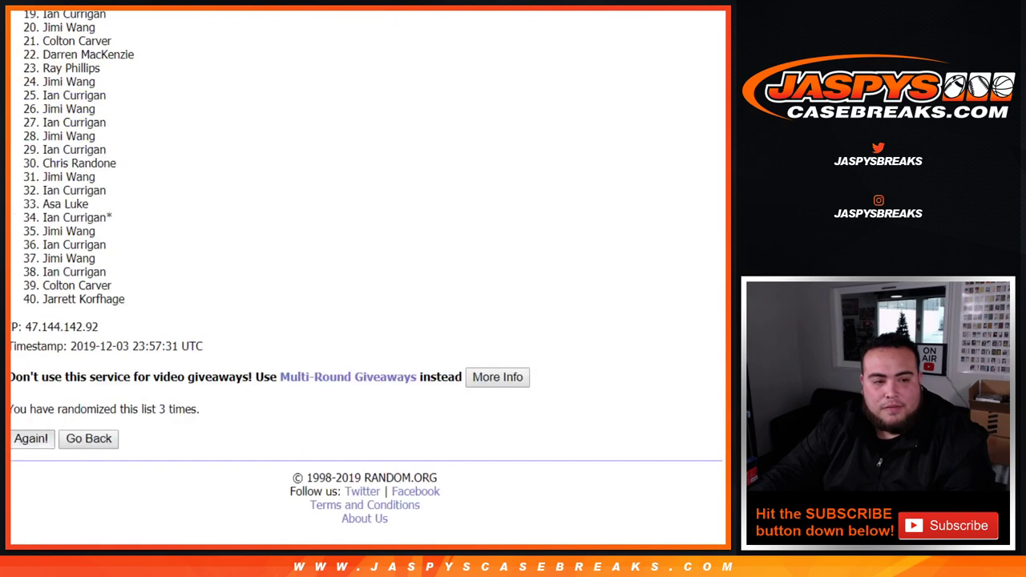
pyautogui.scroll(-5, 367, 280)
pyautogui.click(31, 439)
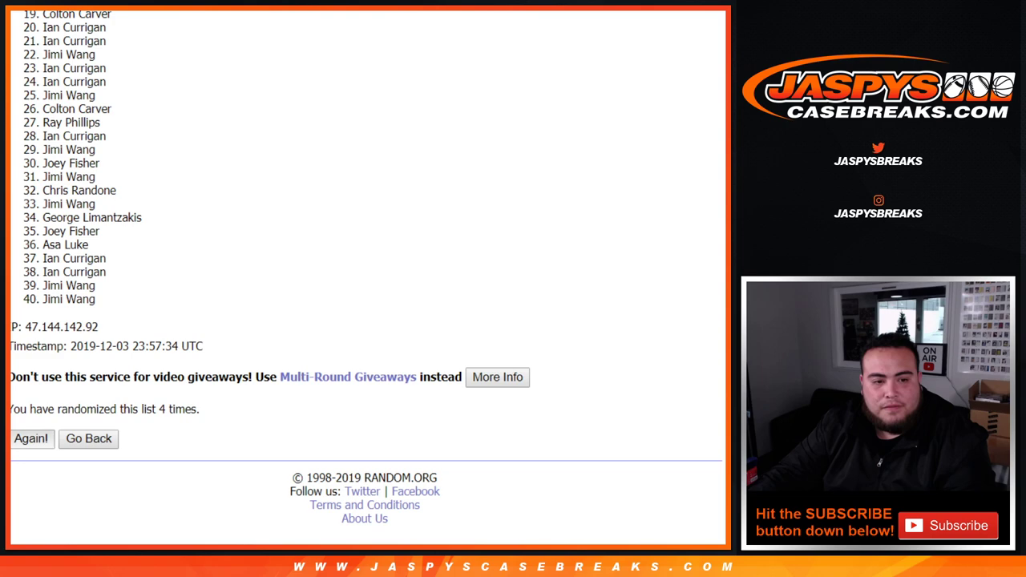
pyautogui.scroll(-5, 366, 280)
pyautogui.click(31, 438)
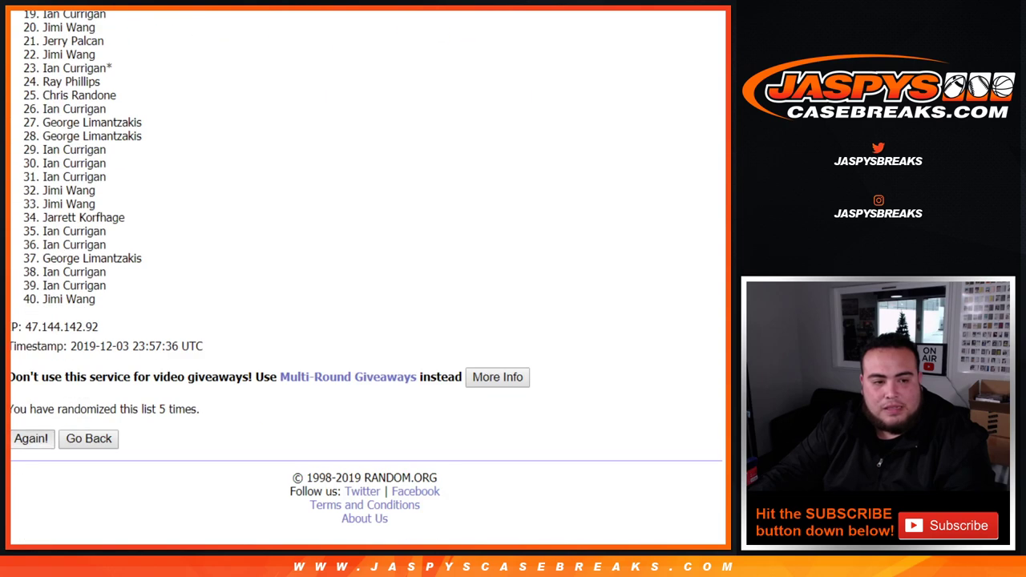
pyautogui.scroll(-5, 366, 280)
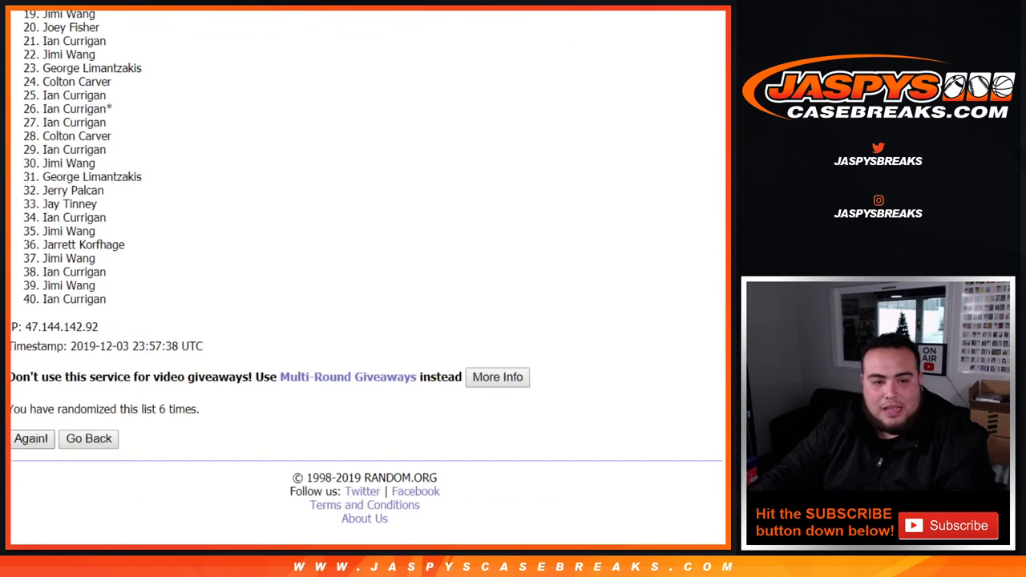
pyautogui.click(30, 439)
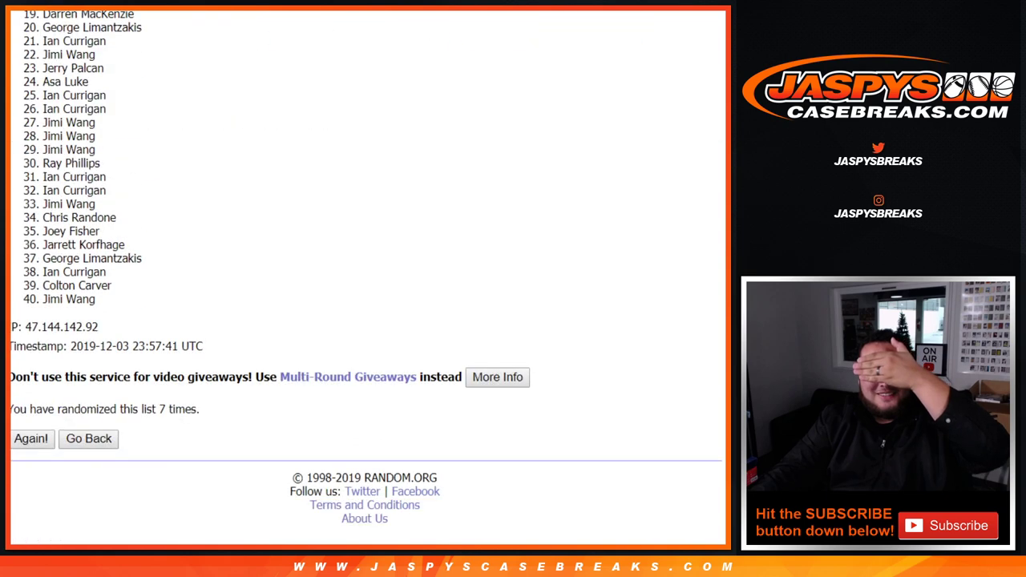
# Step: Check the '7 times' randomization count and the earlier dice roll, then return to the results
pyautogui.moveTo(158, 409); pyautogui.dragTo(199, 409)
pyautogui.click(199, 408)
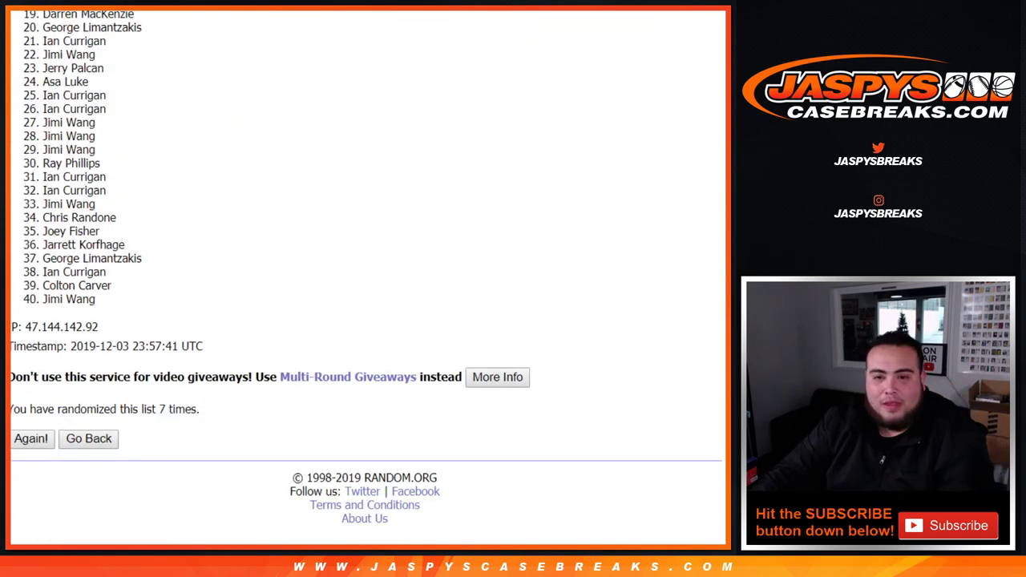
pyautogui.hotkey('ctrl', 'Tab')
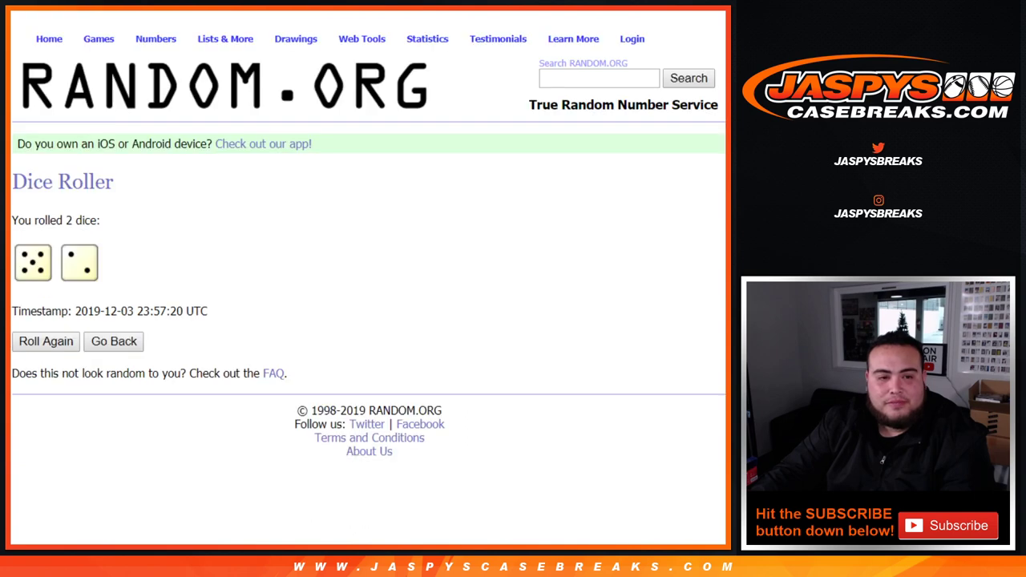
pyautogui.hotkey('ctrl', 'Tab')
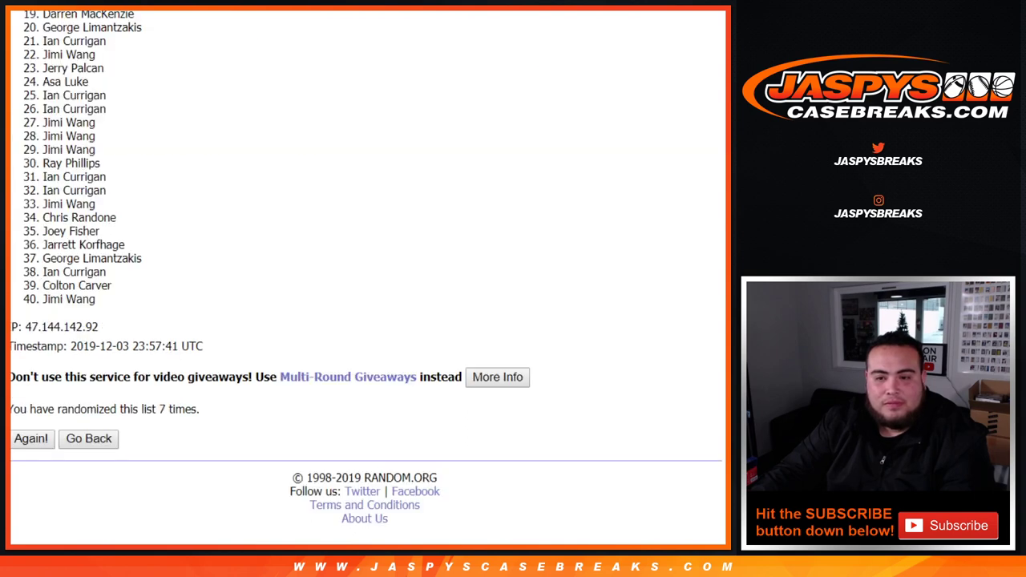
# Step: Scroll to the top of the final order and highlight the winning name in position 1
pyautogui.scroll(3, 366, 277)
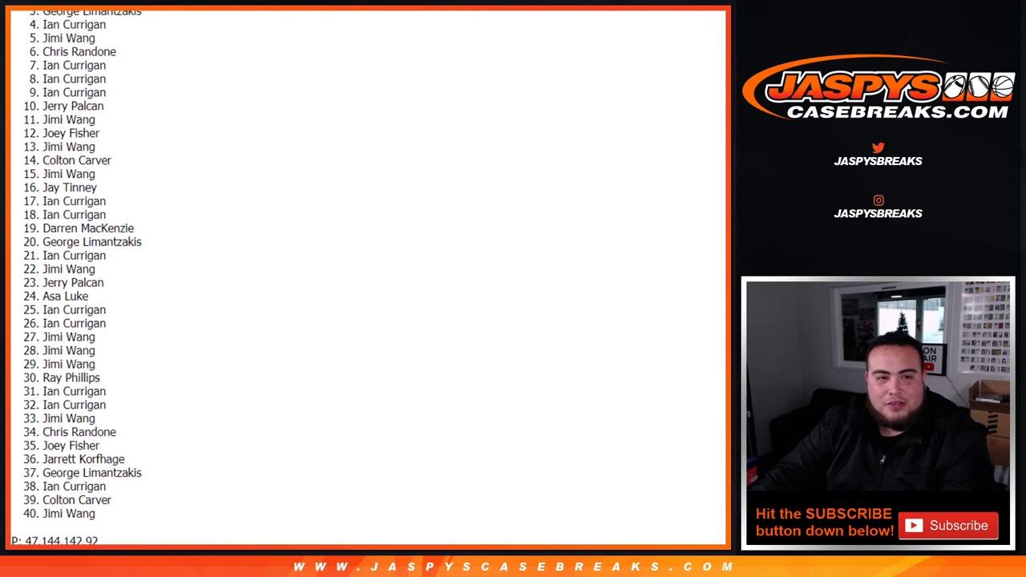
pyautogui.scroll(1, 366, 276)
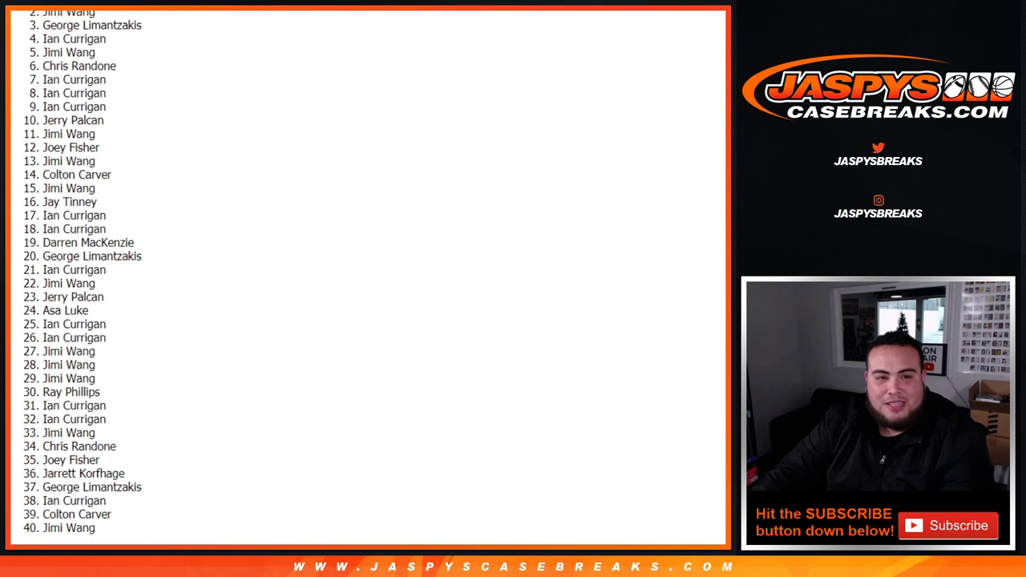
pyautogui.scroll(1, 366, 277)
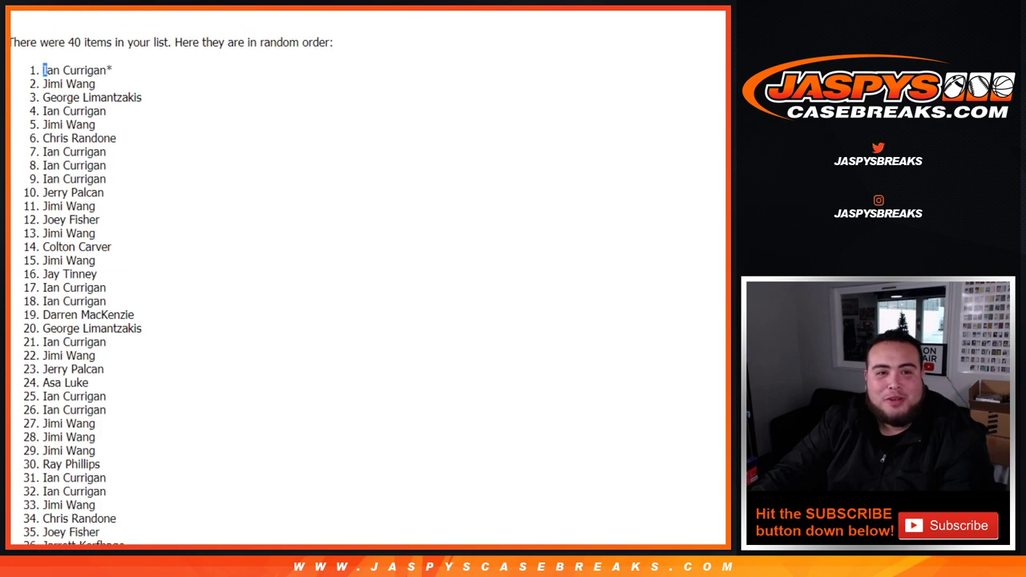
pyautogui.moveTo(45, 70); pyautogui.dragTo(112, 70)
pyautogui.click(44, 71)
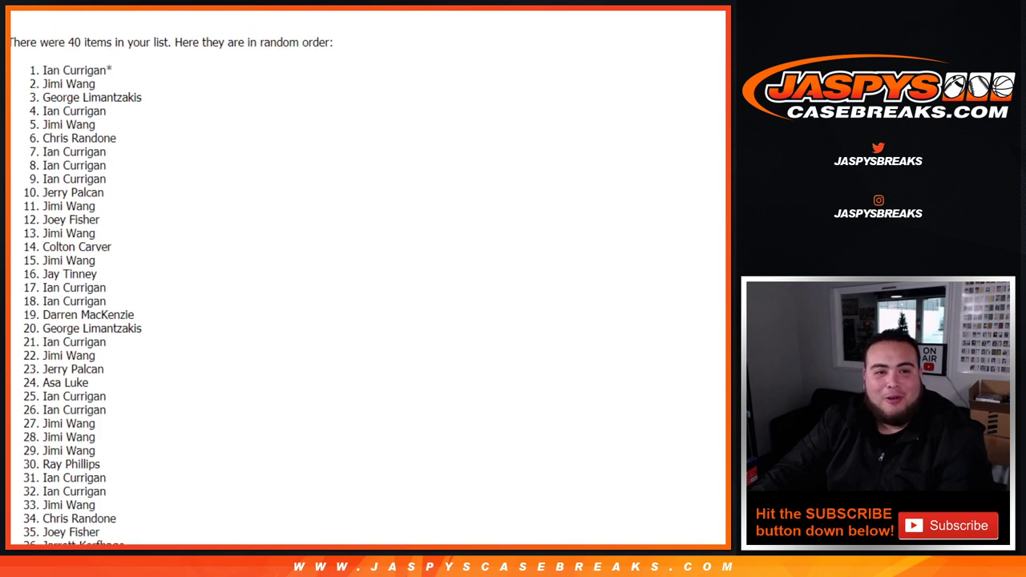
pyautogui.moveTo(45, 70); pyautogui.dragTo(112, 70)
pyautogui.click(43, 71)
pyautogui.moveTo(43, 71); pyautogui.dragTo(112, 71)
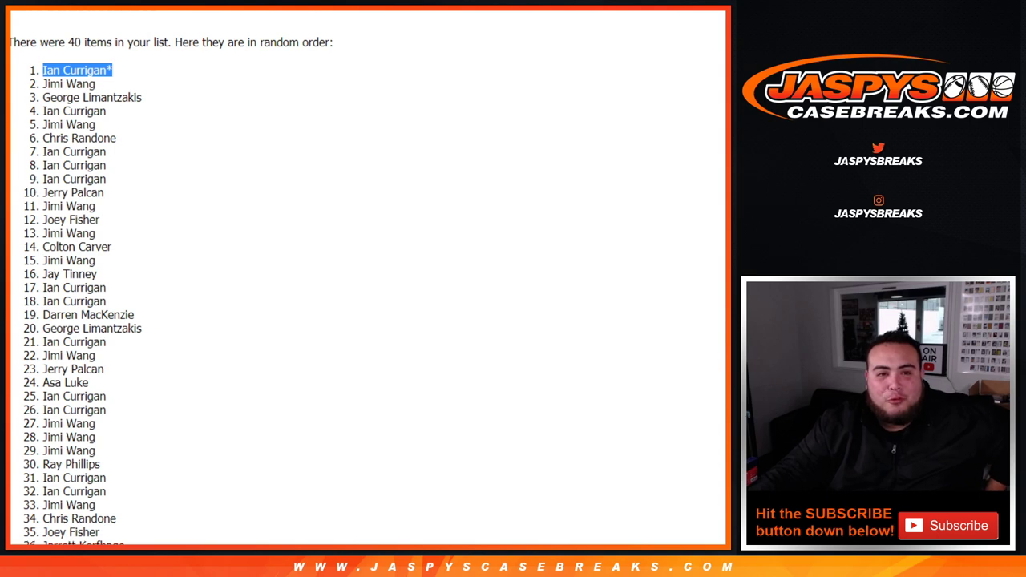
pyautogui.scroll(-4, 366, 289)
pyautogui.scroll(6, 366, 288)
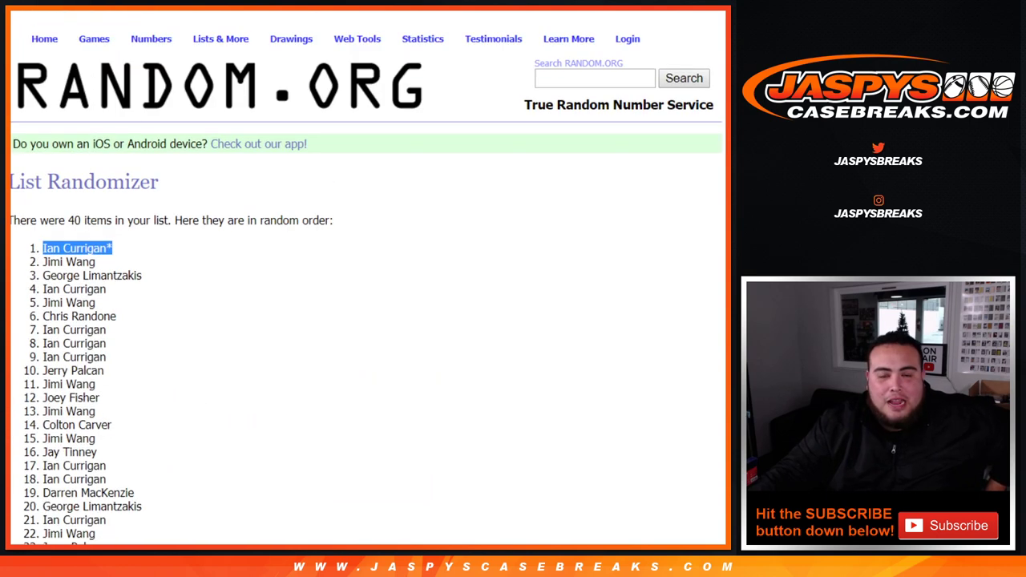
# Step: Switch to the Jaspys Casebreaks store and browse its break listings, including Transcendent #3 at $2,699.95
pyautogui.hotkey('alt', 'Tab')
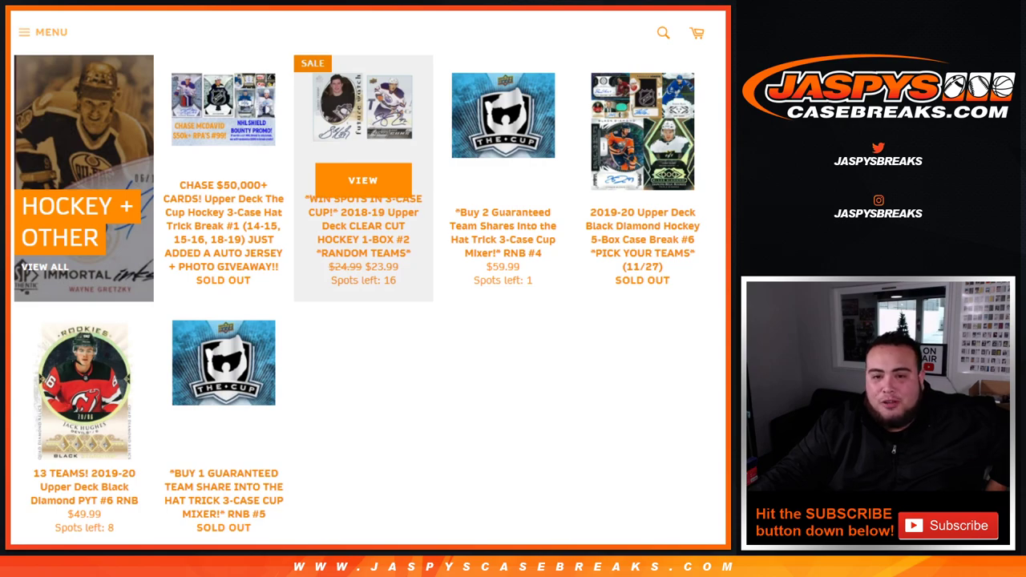
pyautogui.scroll(-3, 368, 294)
pyautogui.scroll(7, 368, 294)
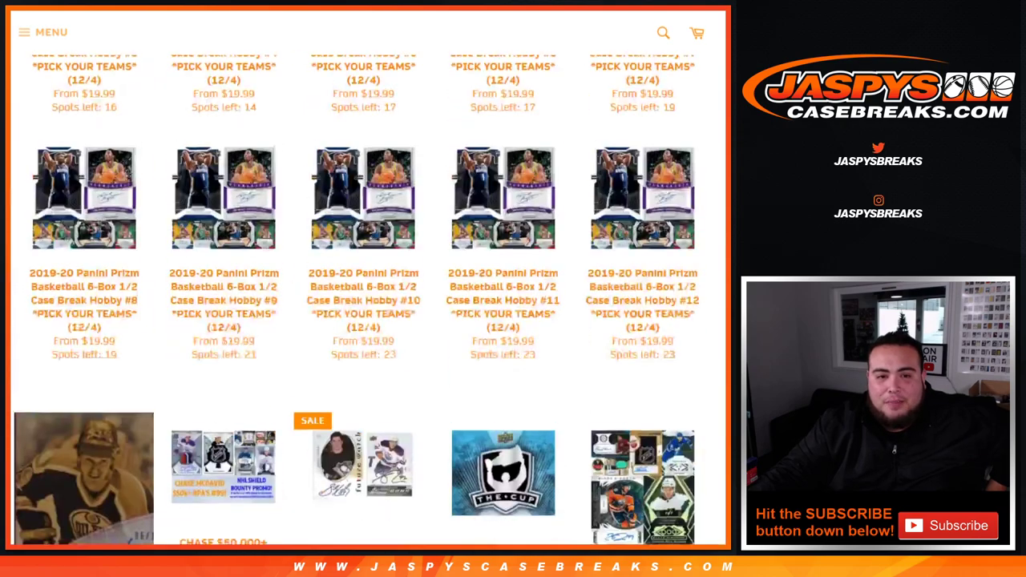
pyautogui.scroll(10, 365, 300)
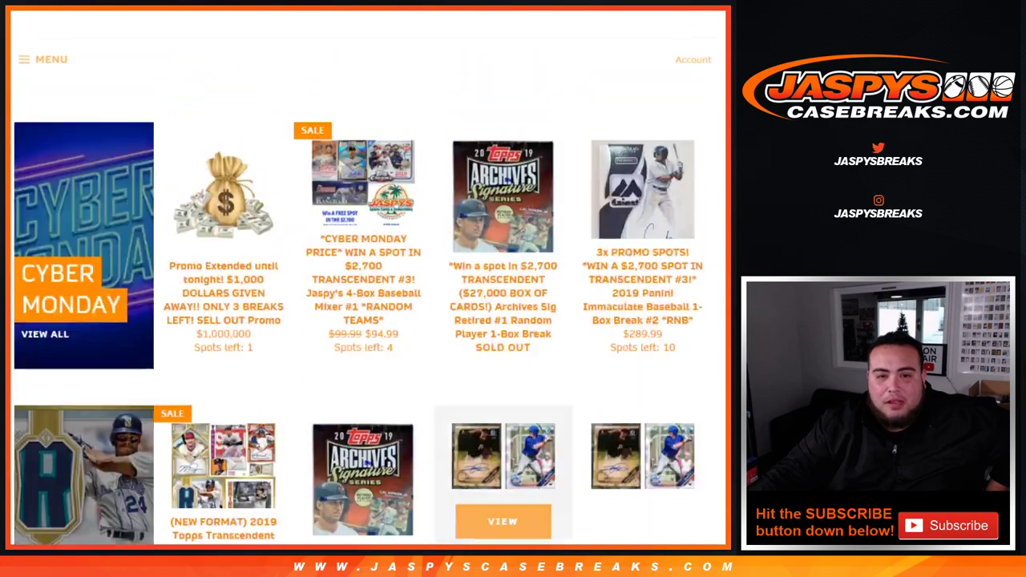
pyautogui.scroll(-3, 368, 320)
pyautogui.scroll(3, 369, 320)
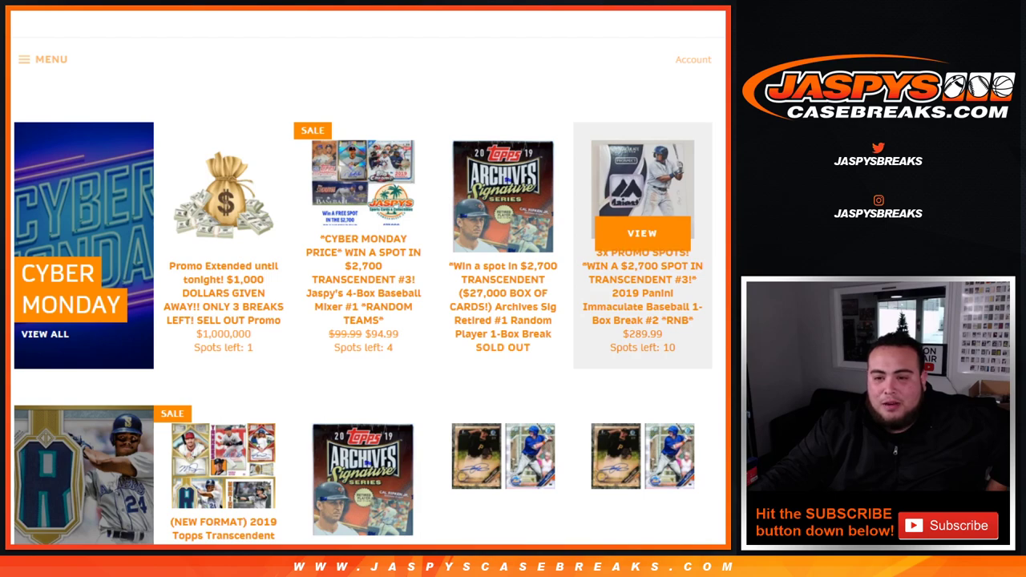
pyautogui.scroll(-3, 642, 232)
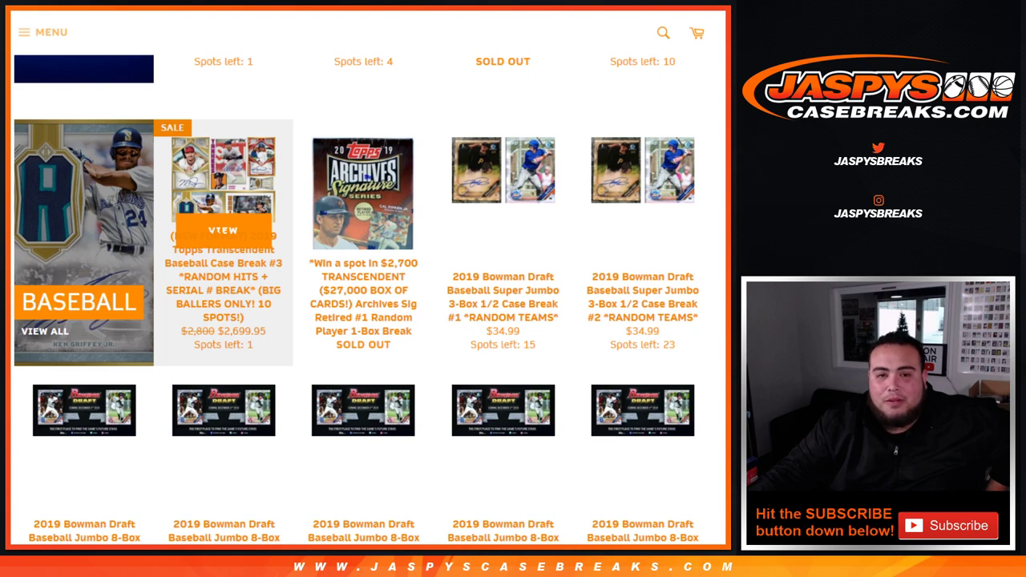
pyautogui.scroll(3, 363, 232)
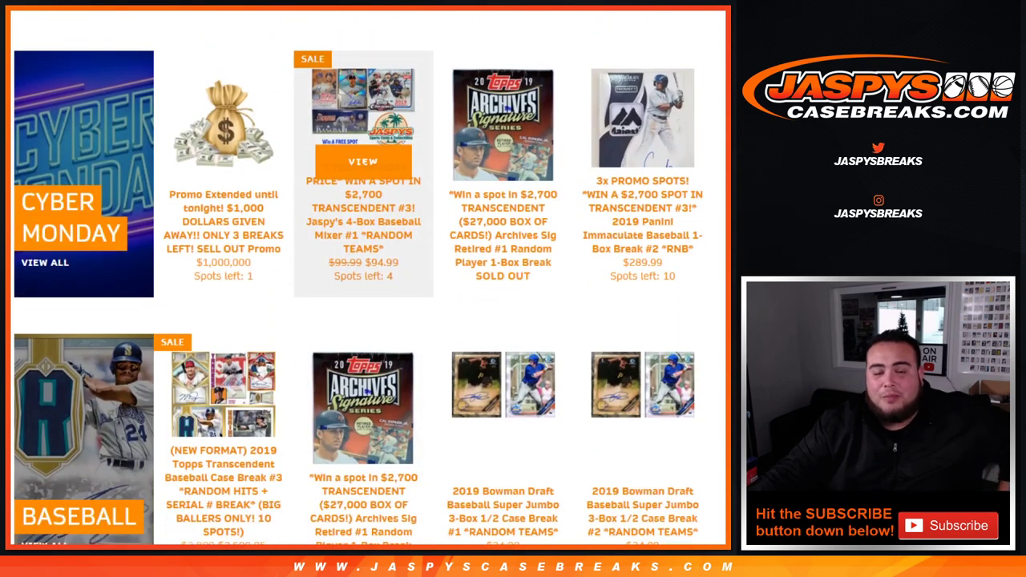